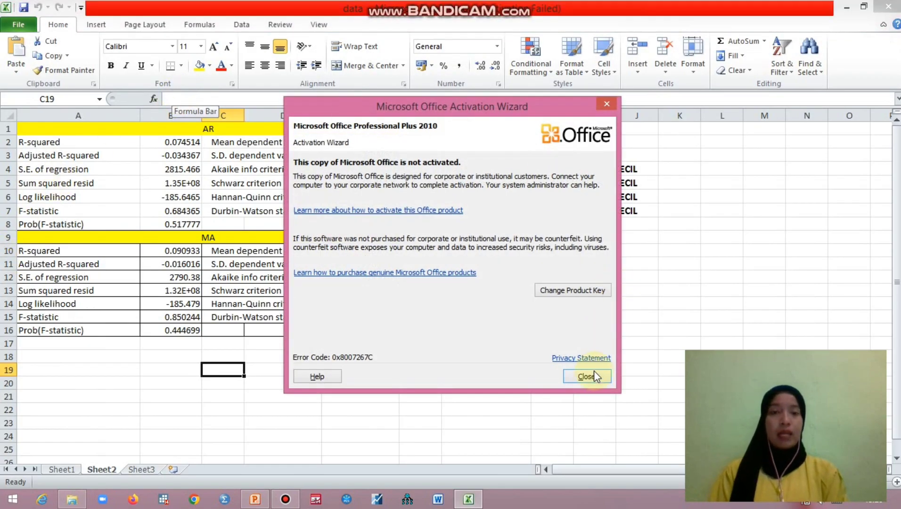
Dismiss the Office activation notice and review the yearly Indonesian export data on Sheet1 from its heading down.
{"action": "left_click", "coordinate": [588, 377]}
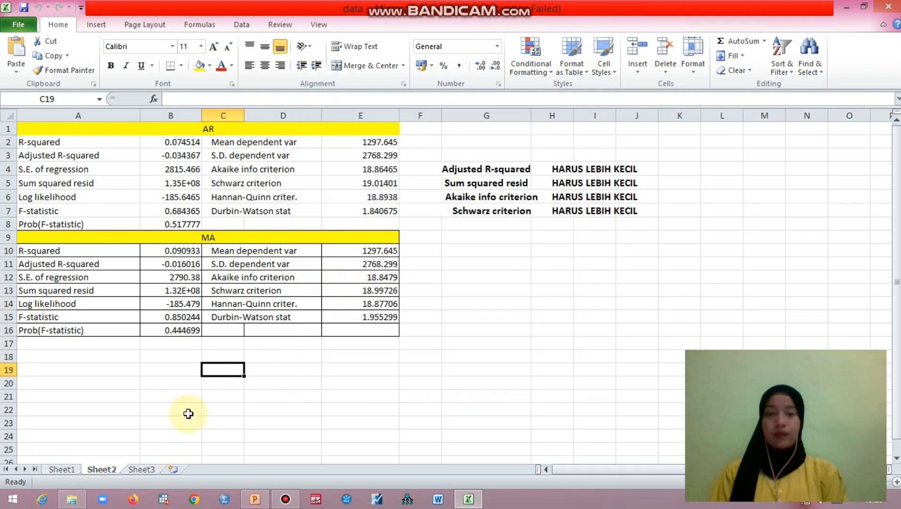
{"action": "left_click", "coordinate": [61, 470]}
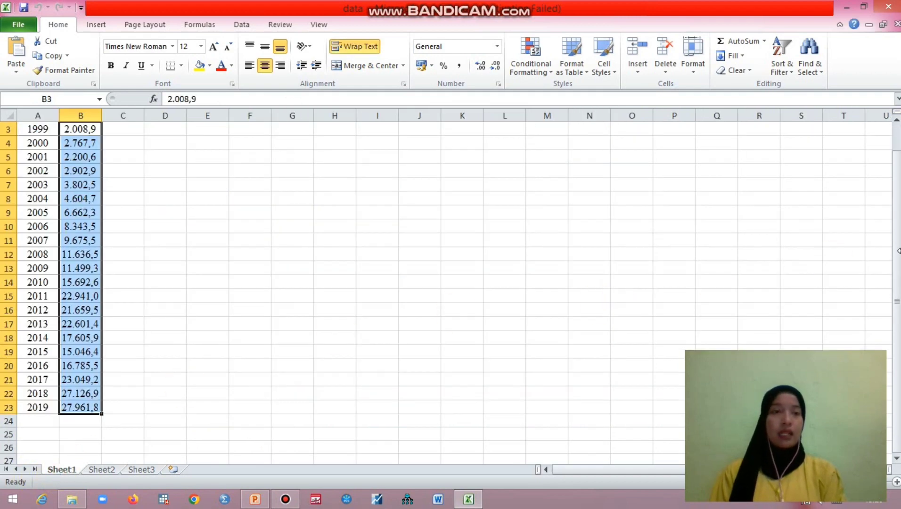
{"action": "left_click_drag", "start_coordinate": [897, 255], "coordinate": [898, 188]}
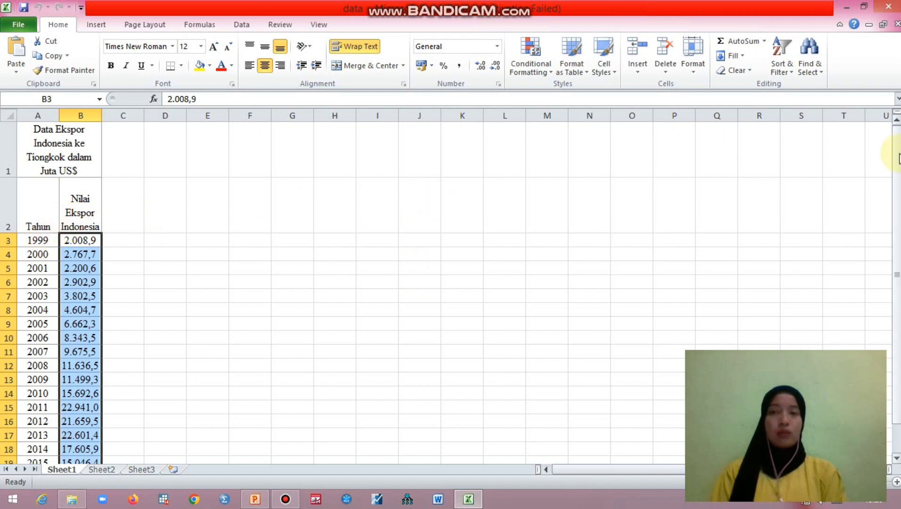
{"action": "mouse_move", "coordinate": [898, 158]}
{"action": "left_mouse_down"}
{"action": "mouse_move", "coordinate": [897, 298]}
{"action": "mouse_move", "coordinate": [898, 160]}
{"action": "left_mouse_up"}
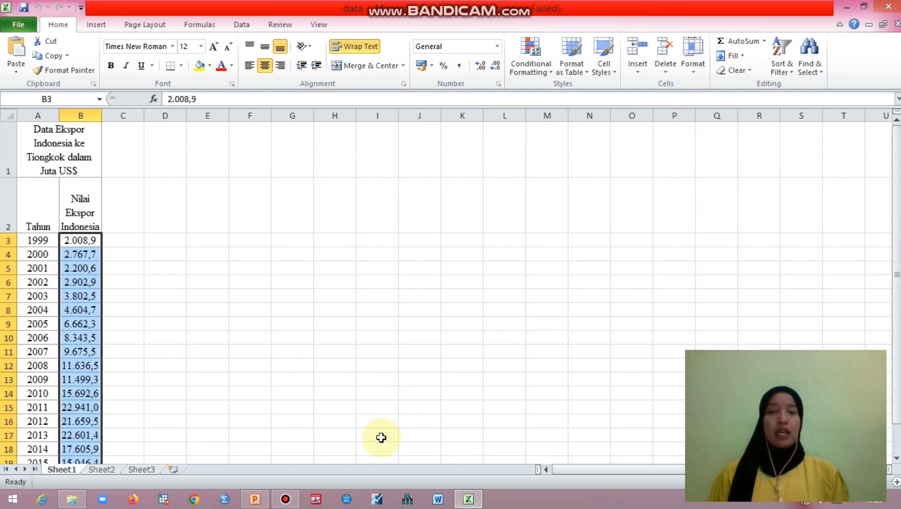
Switch to EViews and dismiss its welcome screen and the license update prompt.
{"action": "left_click", "coordinate": [380, 501]}
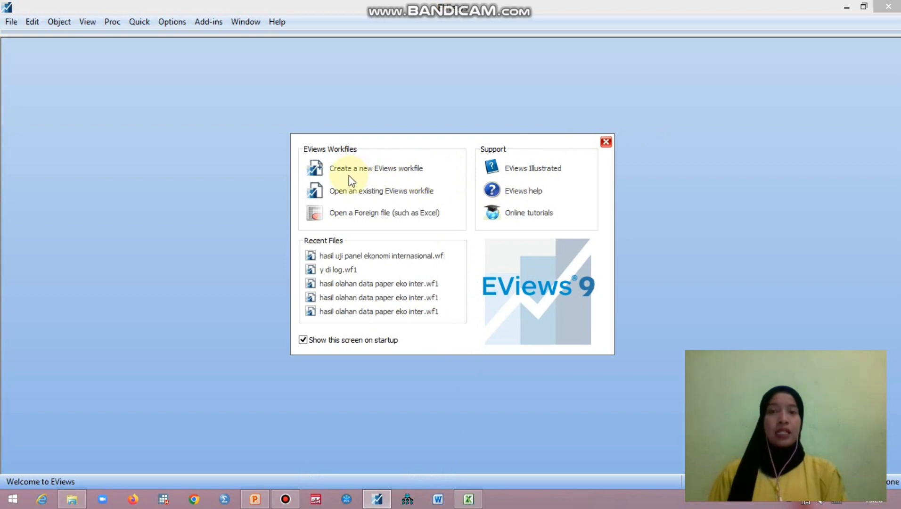
{"action": "left_click", "coordinate": [606, 142]}
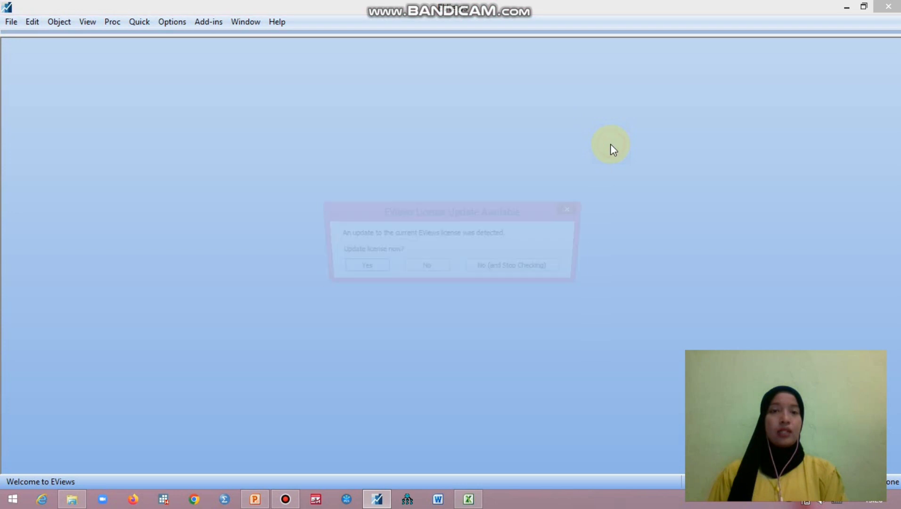
{"action": "left_click", "coordinate": [572, 209]}
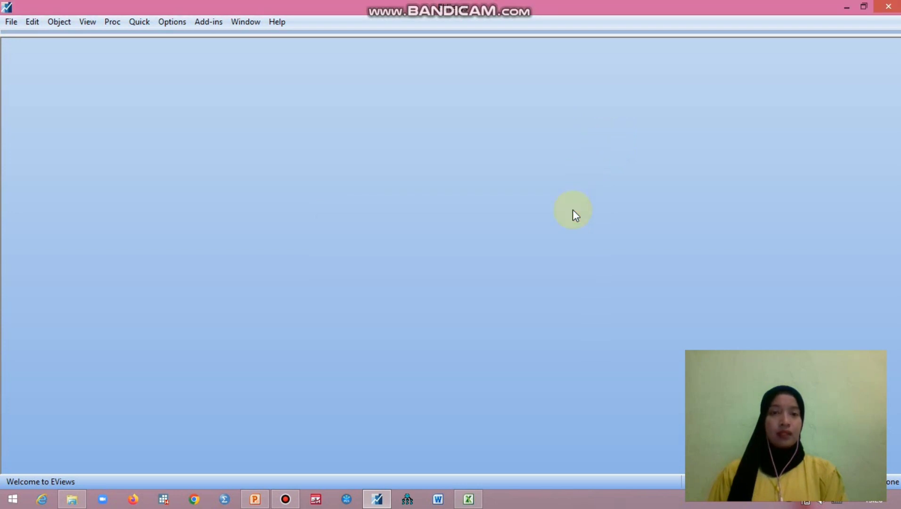
Create a new dated, regular-frequency workfile with annual data from 1999 to 2024.
{"action": "left_click", "coordinate": [9, 23]}
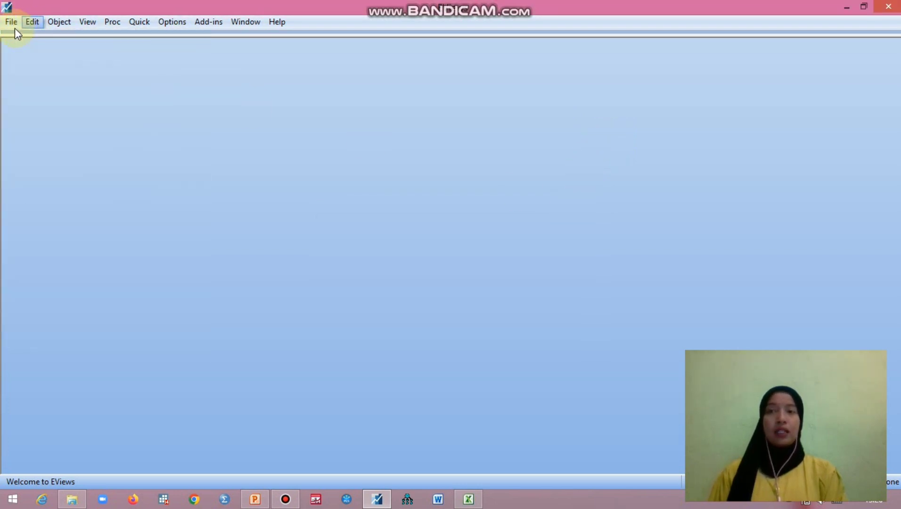
{"action": "mouse_move", "coordinate": [15, 34]}
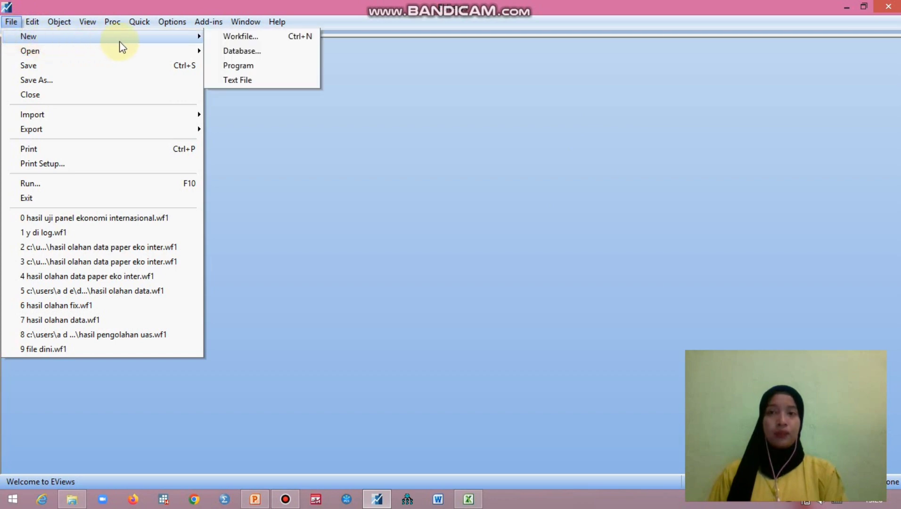
{"action": "left_click", "coordinate": [224, 39]}
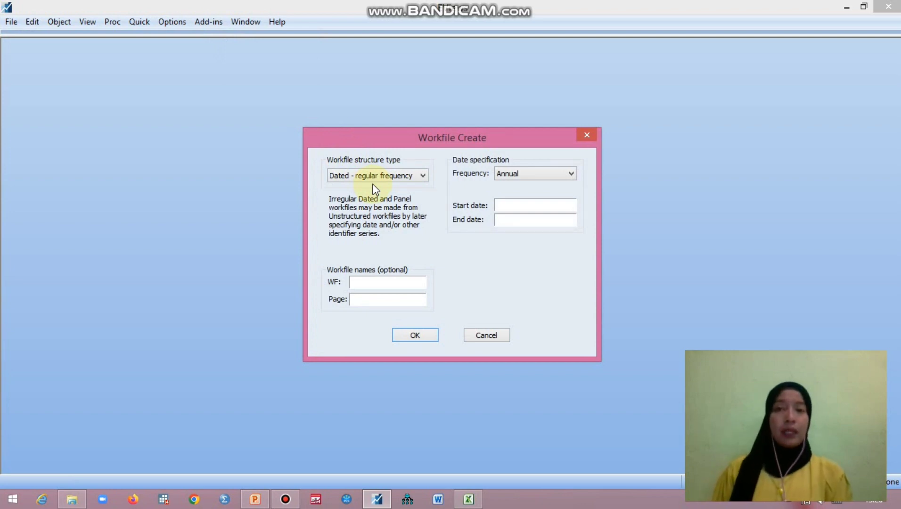
{"action": "left_click", "coordinate": [503, 204]}
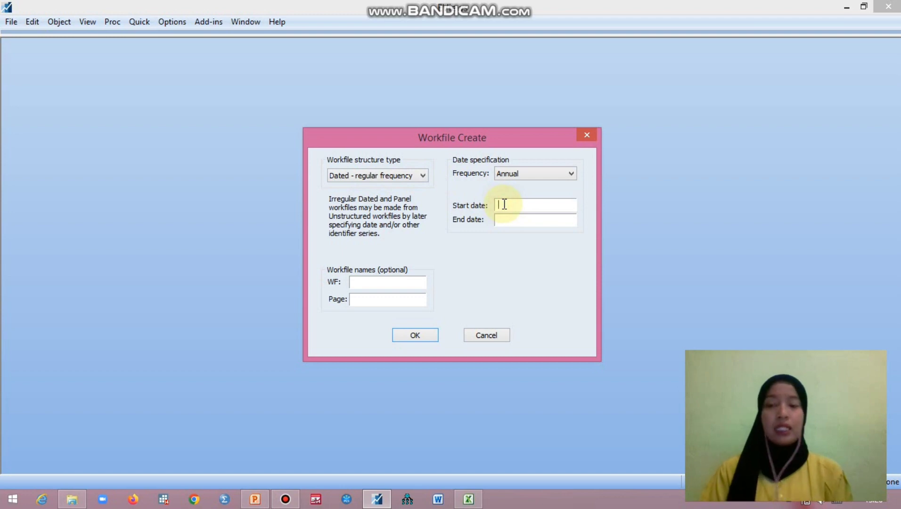
{"action": "type", "text": "1999"}
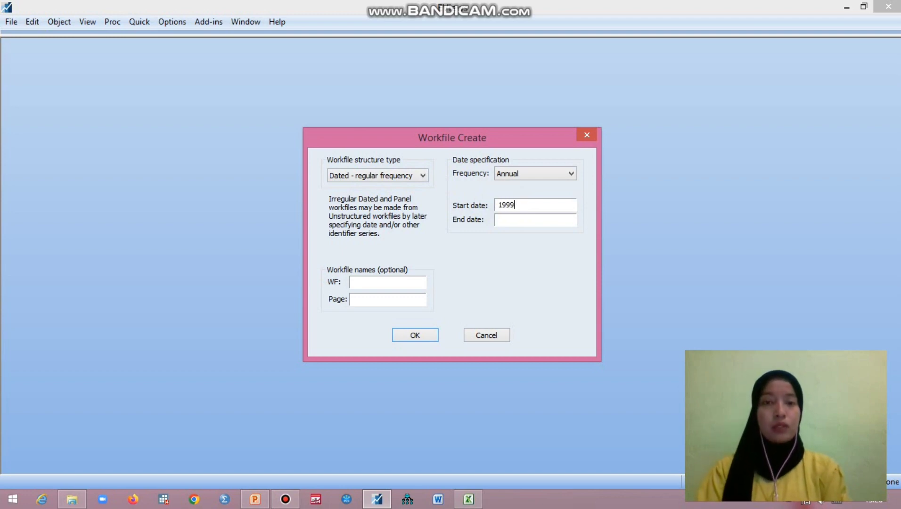
{"action": "left_click", "coordinate": [503, 218]}
{"action": "type", "text": "2"}
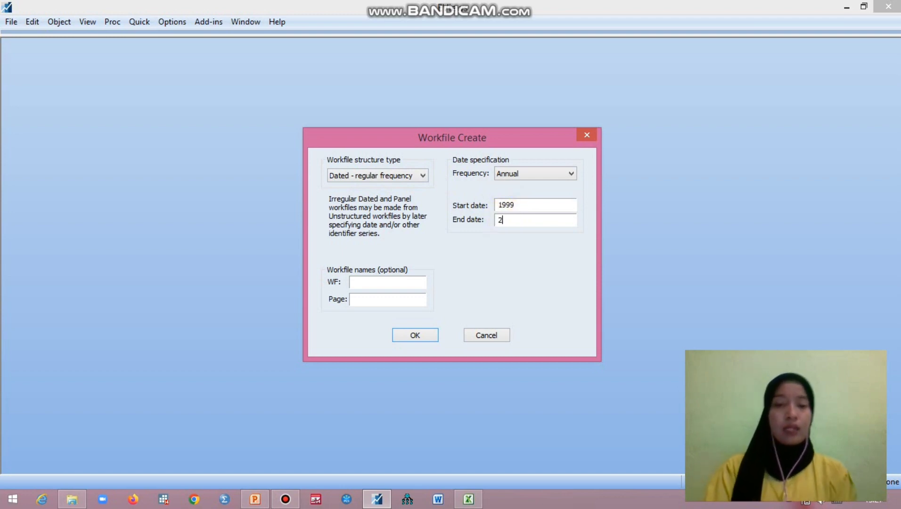
{"action": "type", "text": "0"}
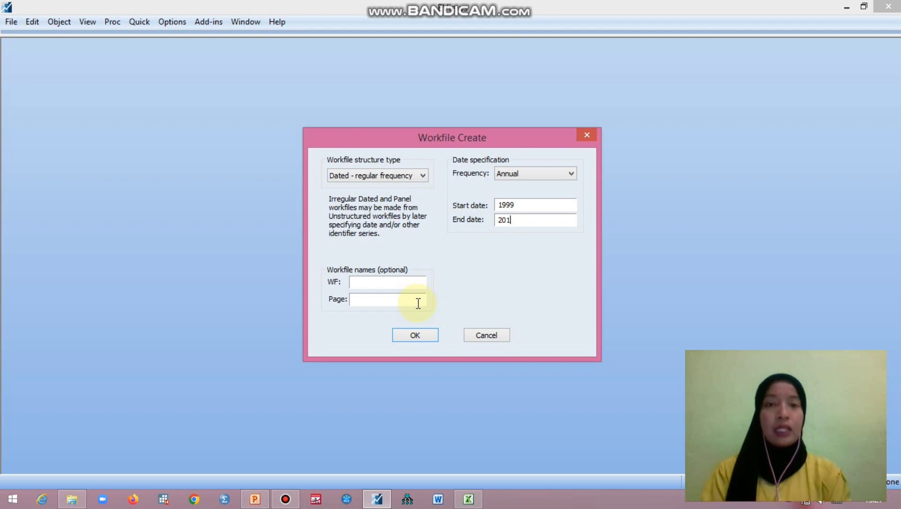
{"action": "type", "text": "24"}
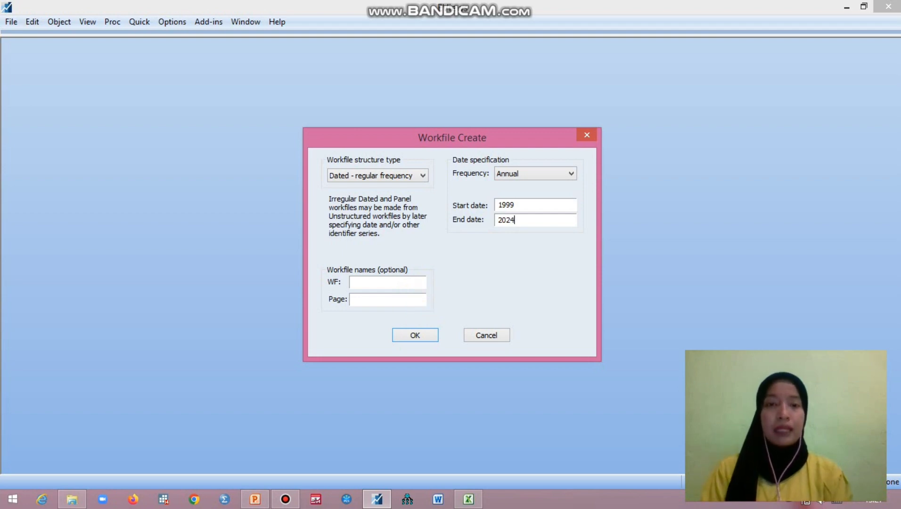
{"action": "left_click", "coordinate": [420, 339]}
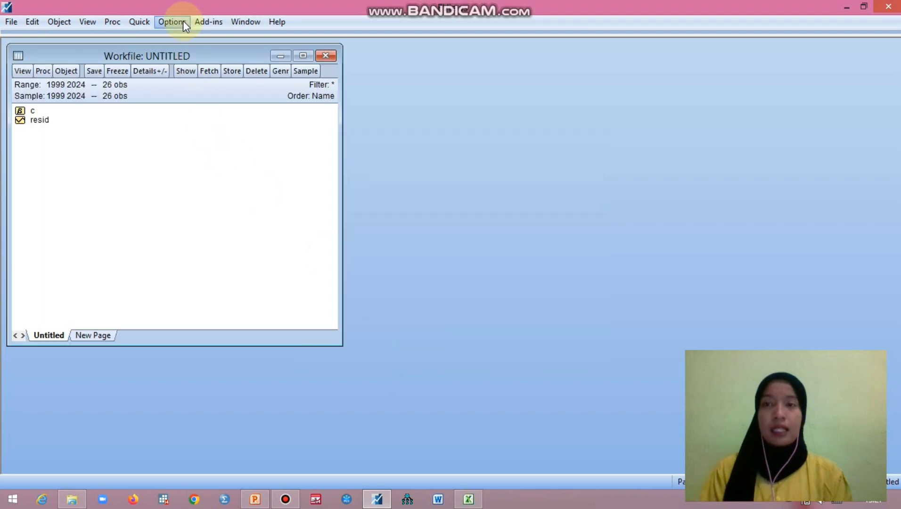
Open an empty group for editing series and bring its first data column and name row into view.
{"action": "left_click", "coordinate": [134, 21]}
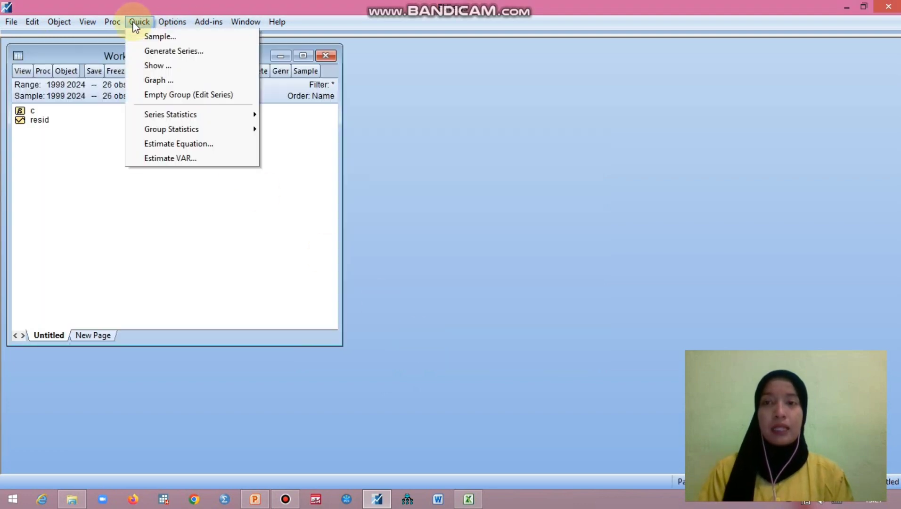
{"action": "left_click", "coordinate": [188, 97]}
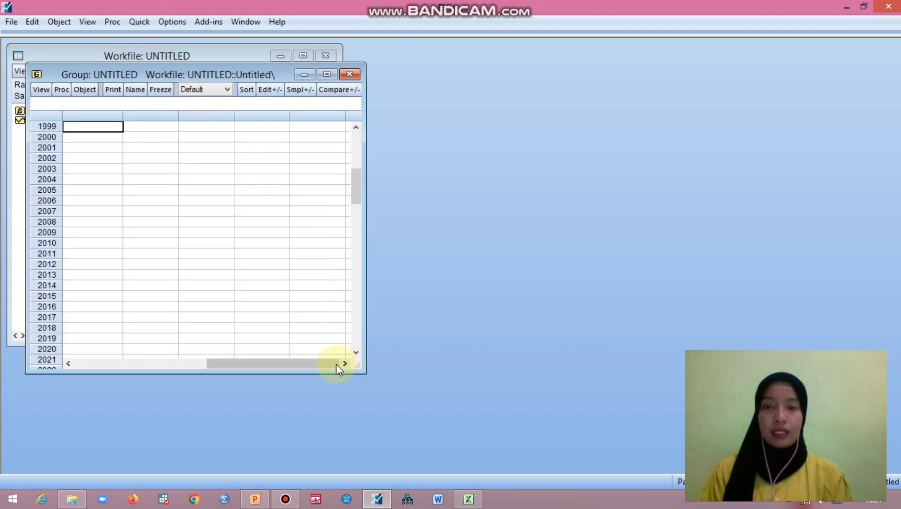
{"action": "left_click_drag", "start_coordinate": [333, 364], "coordinate": [160, 350]}
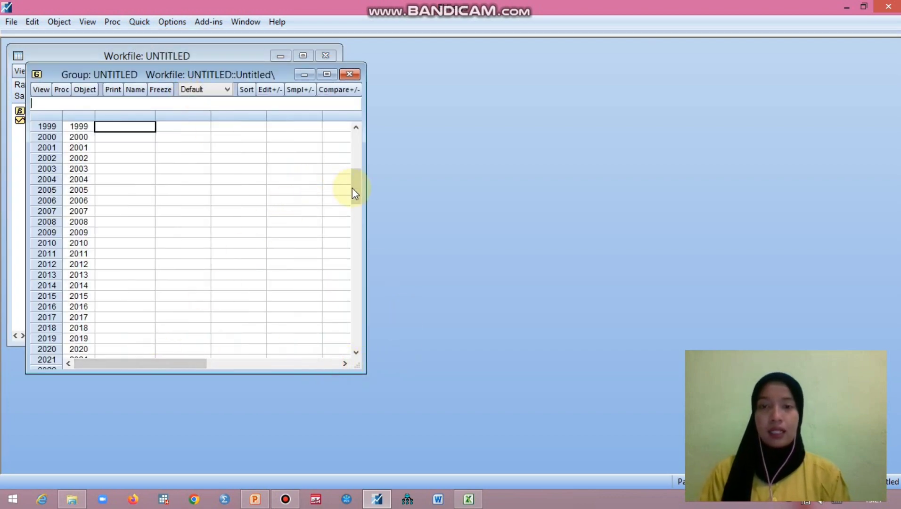
{"action": "left_click_drag", "start_coordinate": [352, 187], "coordinate": [359, 124]}
Copy the export values in B3:B23 from Excel's Sheet1 into the EViews group's first column, starting at 1999.
{"action": "left_click", "coordinate": [468, 500]}
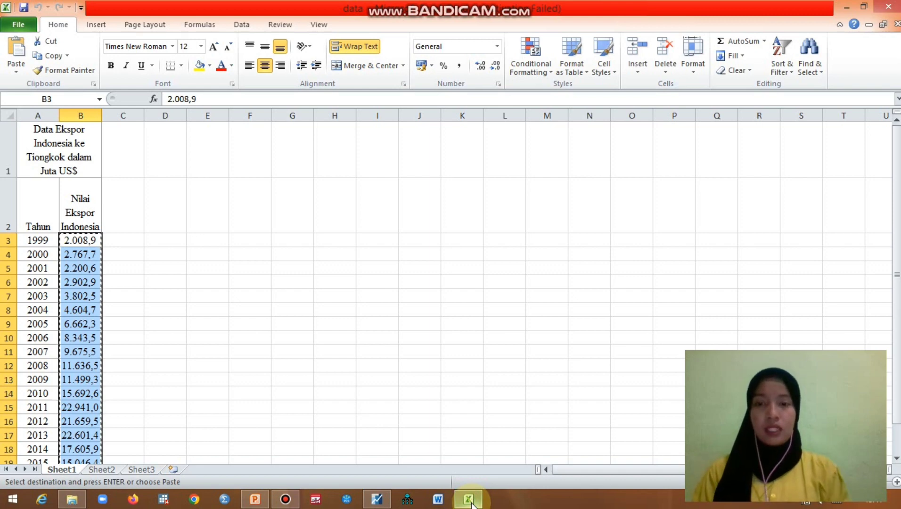
{"action": "left_click", "coordinate": [377, 498]}
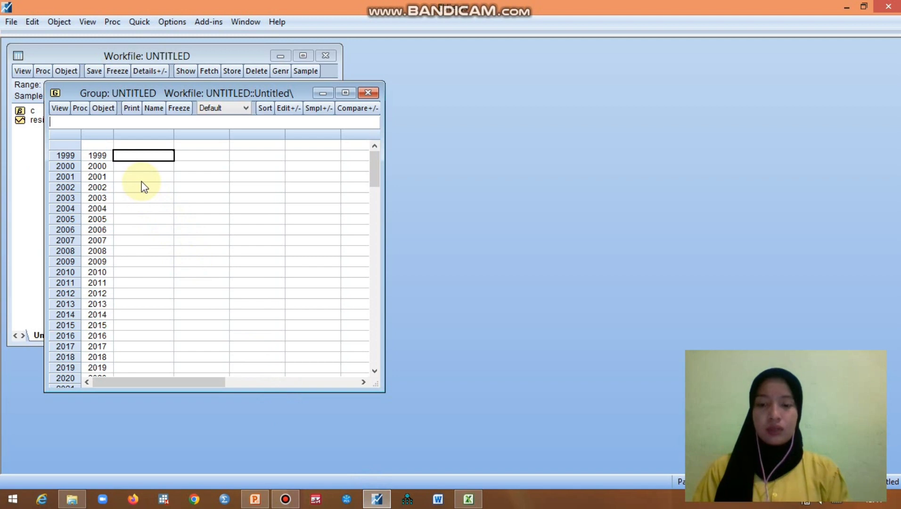
{"action": "type", "text": "2008.9 2767.7 2200.6 2902.9 3802.5 4604.7 6662.3 8343.5 9675.5 11636.5 11499.3 15692.6 22941 21659.5 22601.4 17605.9 15046.4 16785.5 23049.2 27126.9 27961.8"}
Rename the SER01 series in the group to EKSPOR and confirm the renaming.
{"action": "left_click", "coordinate": [147, 145]}
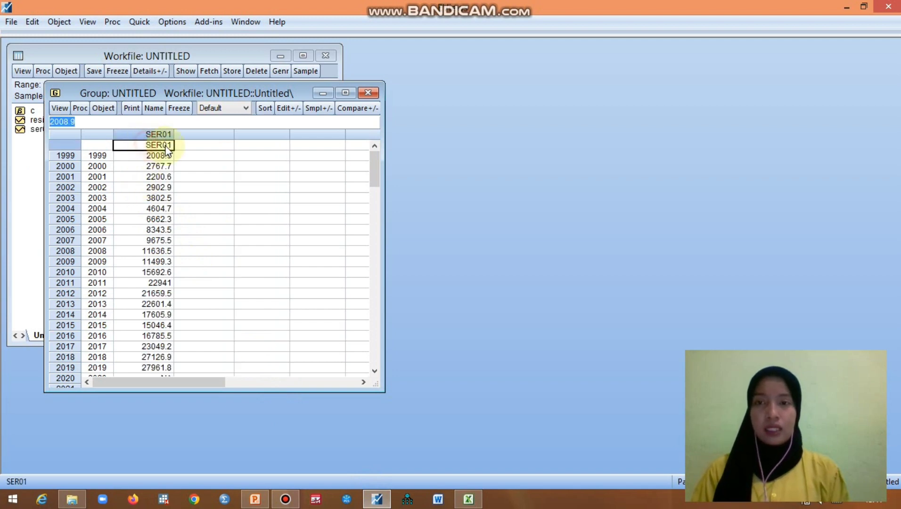
{"action": "type", "text": "EKSPOR"}
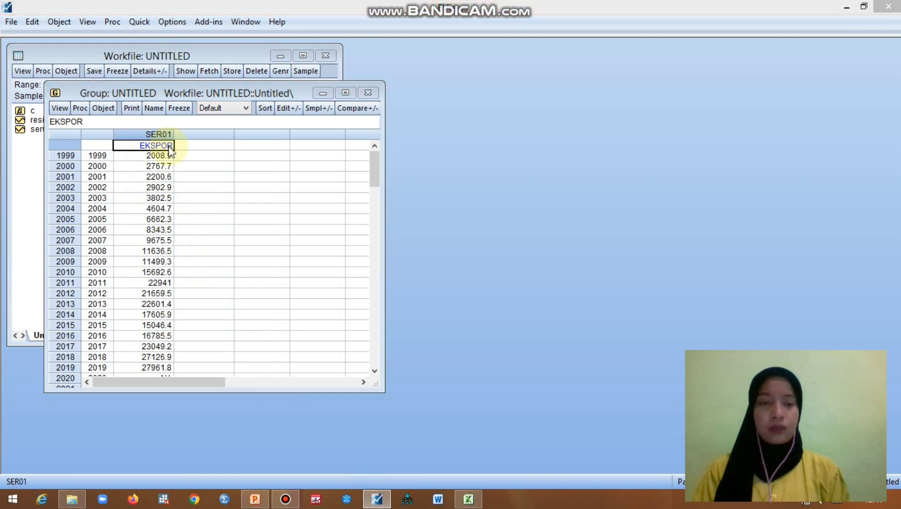
{"action": "key", "text": "Return"}
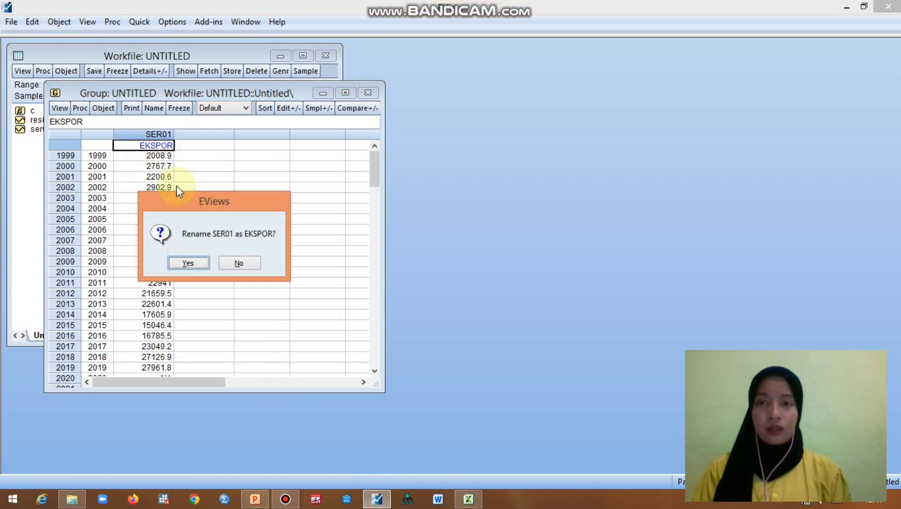
{"action": "left_click", "coordinate": [188, 263]}
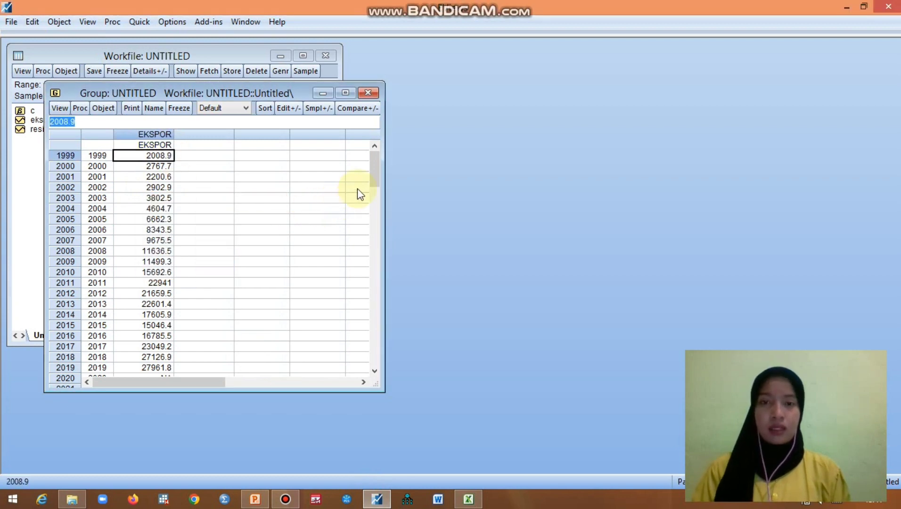
Check the EKSPOR rows through 2024, and close the untitled group without keeping it.
{"action": "left_click_drag", "start_coordinate": [374, 177], "coordinate": [358, 368]}
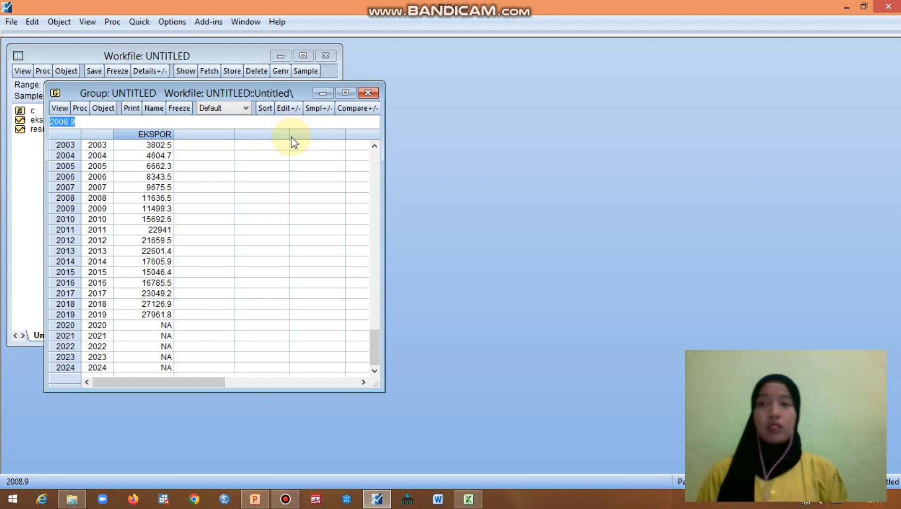
{"action": "left_click", "coordinate": [66, 109]}
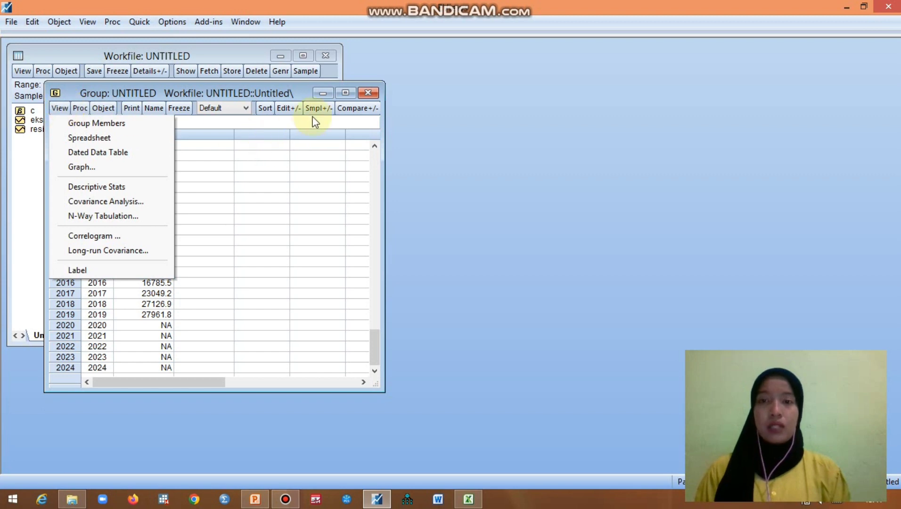
{"action": "left_click", "coordinate": [368, 93]}
{"action": "left_click", "coordinate": [368, 93]}
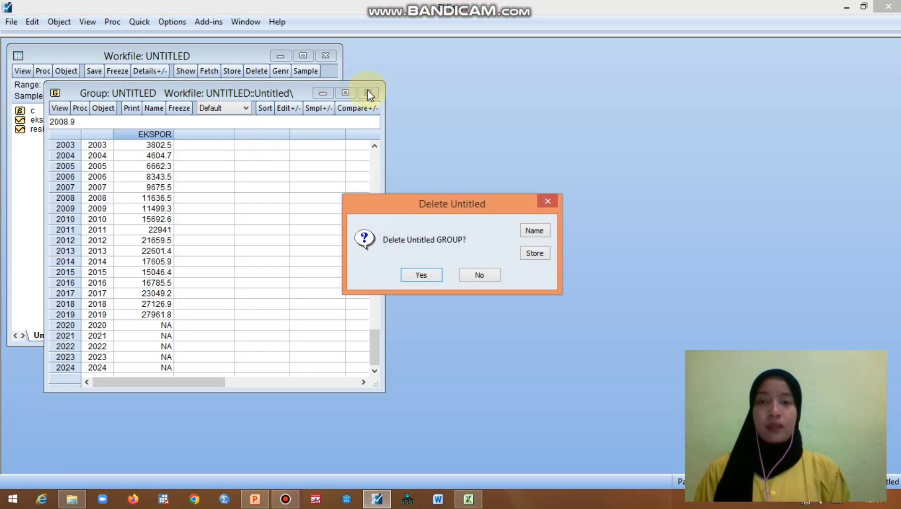
{"action": "left_click", "coordinate": [434, 279]}
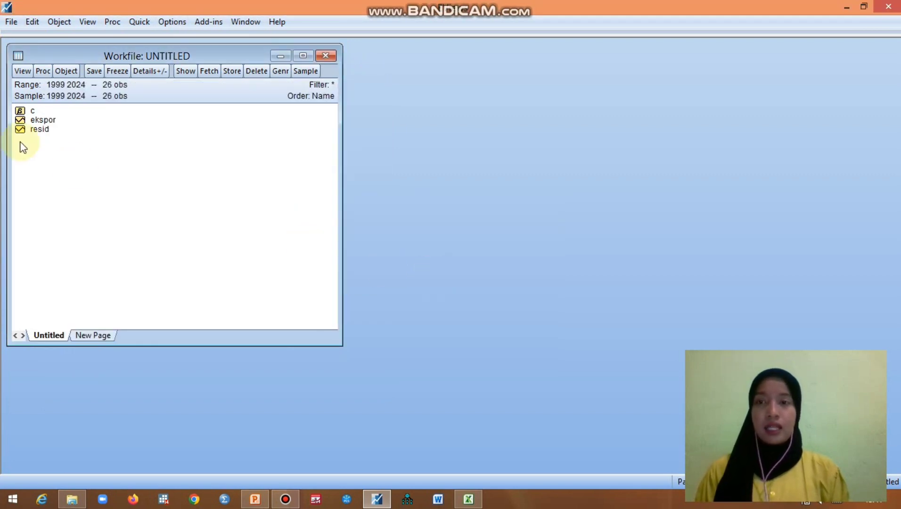
Open the ekspor series and run an Augmented Dickey-Fuller unit root test at level with intercept and automatic Schwarz lag selection.
{"action": "left_click", "coordinate": [43, 119]}
{"action": "right_click", "coordinate": [43, 119]}
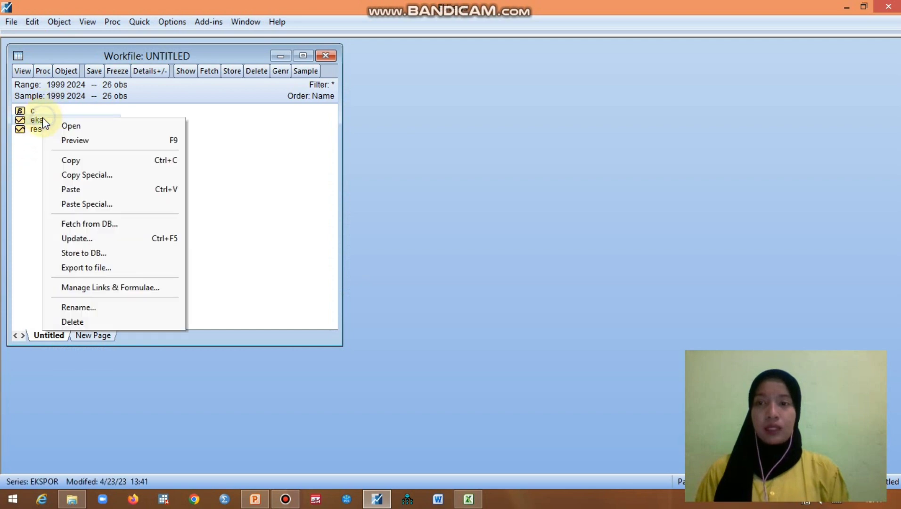
{"action": "left_click", "coordinate": [72, 127]}
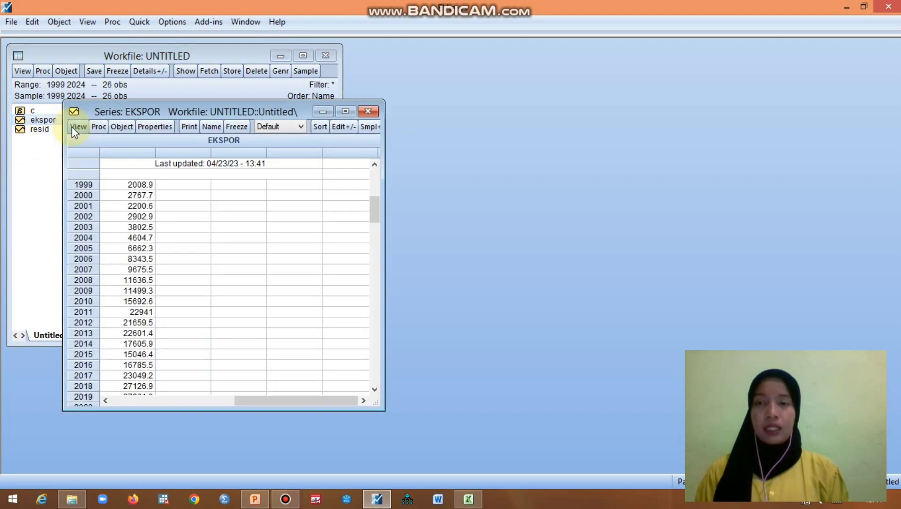
{"action": "left_click", "coordinate": [76, 128]}
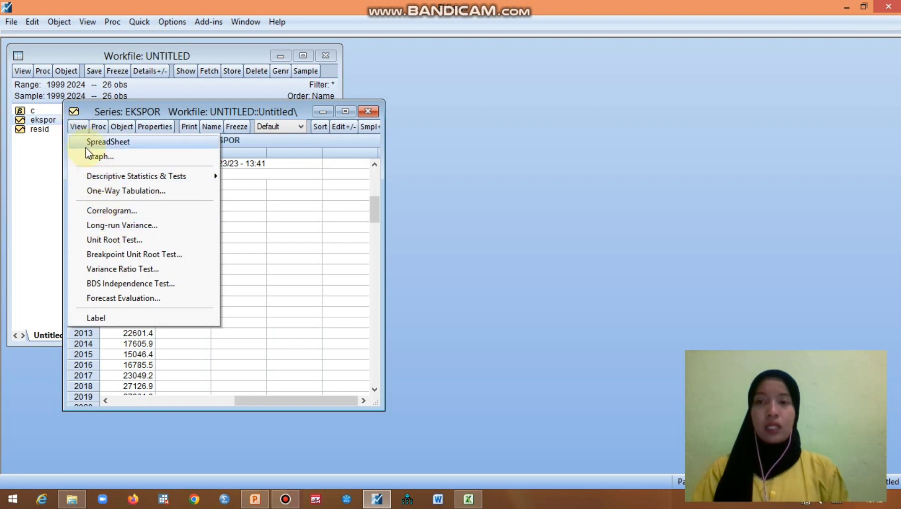
{"action": "left_click", "coordinate": [113, 240]}
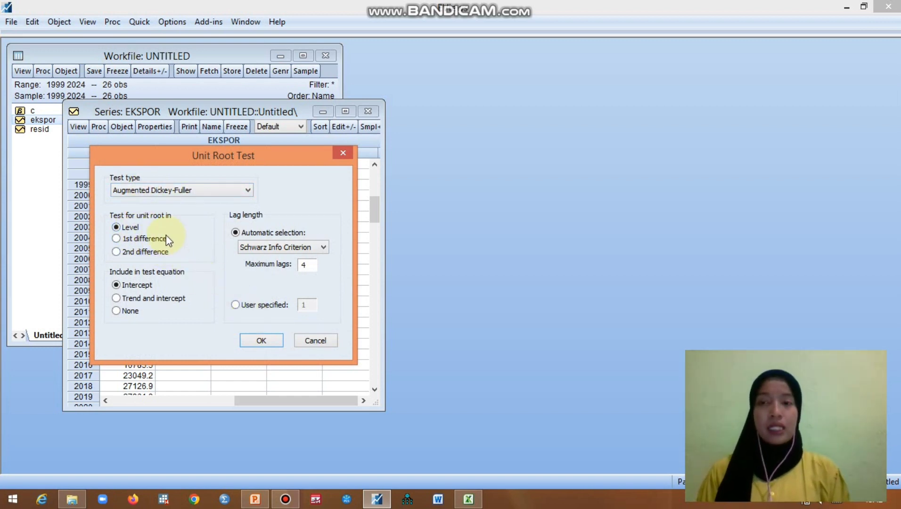
{"action": "left_click", "coordinate": [267, 340]}
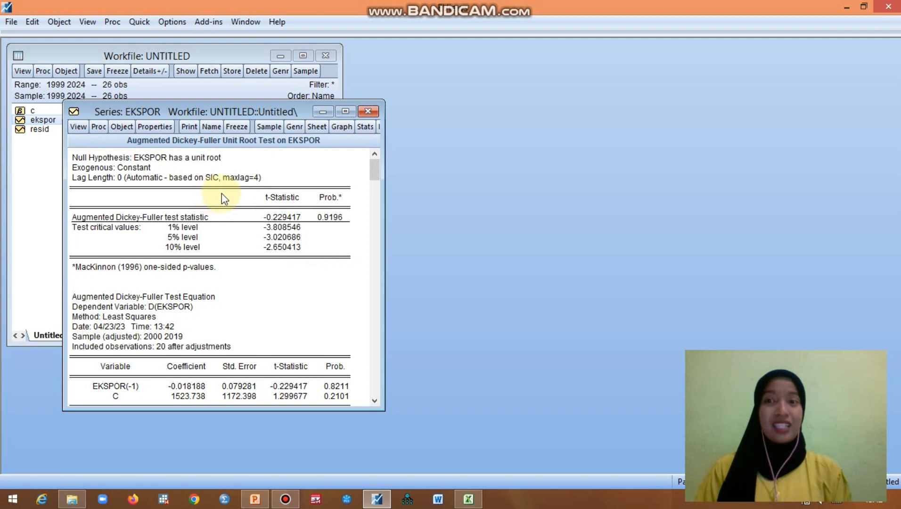
Run an Augmented Dickey-Fuller unit root test on EKSPOR in 1st difference, with intercept and automatic Schwarz lag selection.
{"action": "left_click", "coordinate": [78, 127]}
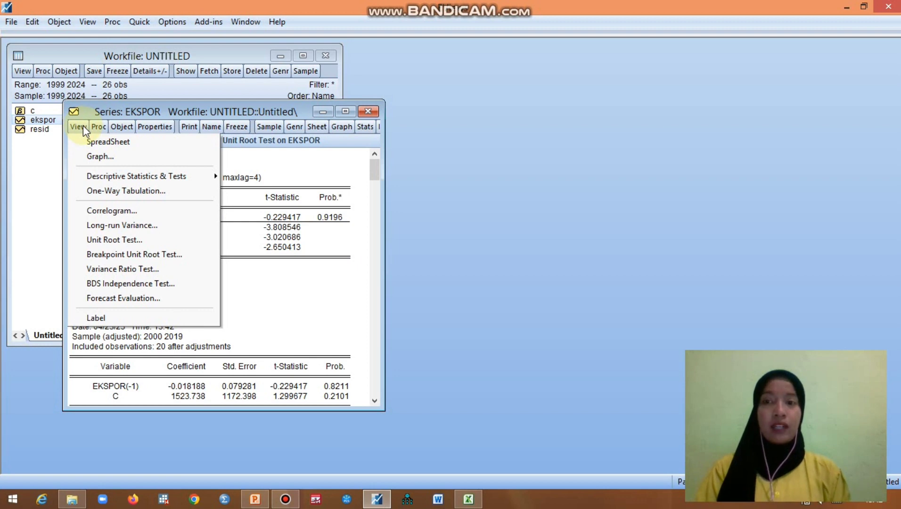
{"action": "left_click", "coordinate": [109, 240]}
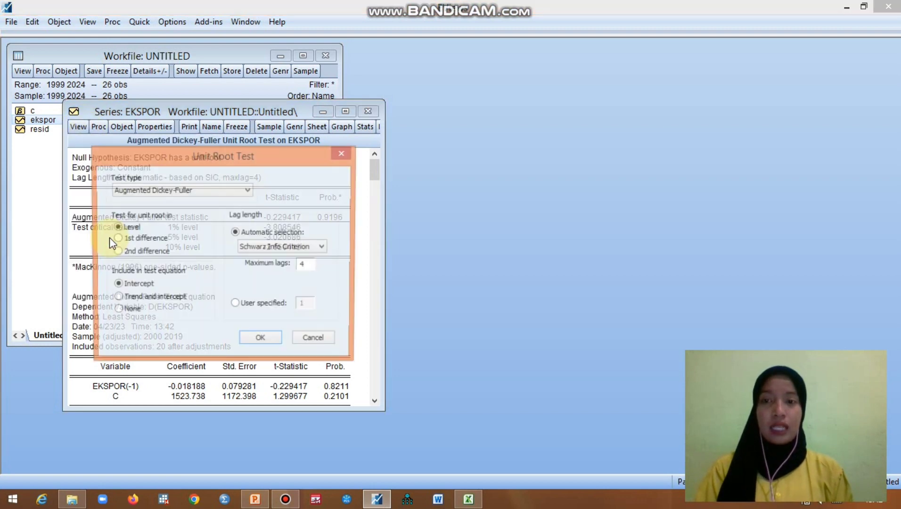
{"action": "left_click", "coordinate": [116, 238]}
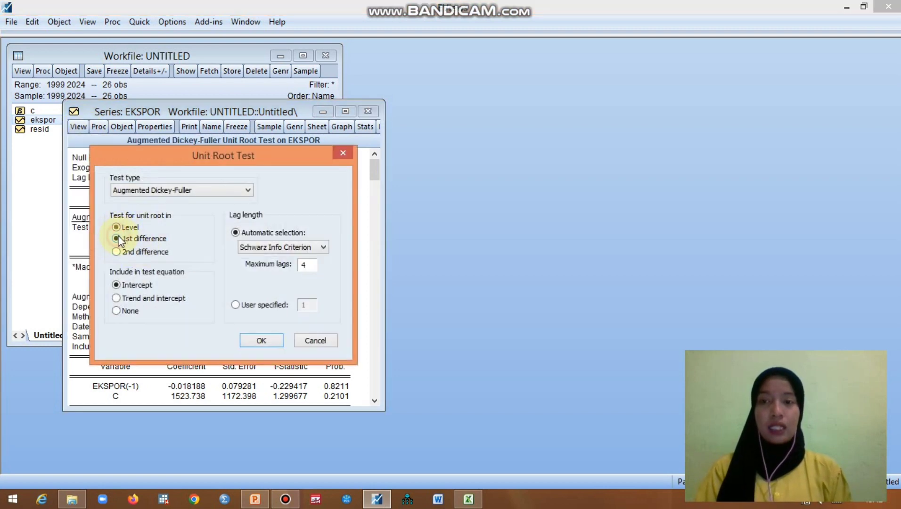
{"action": "left_click", "coordinate": [259, 340]}
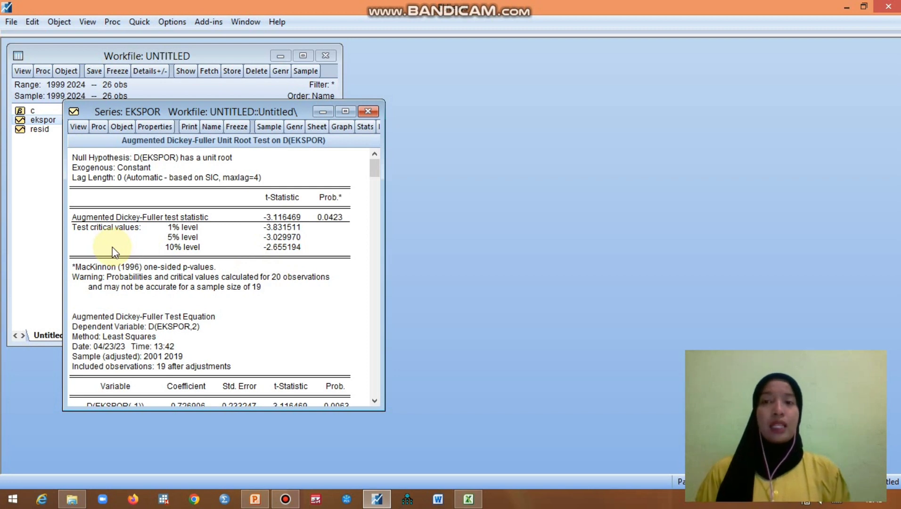
Display the correlogram of EKSPOR at level with 12 lags.
{"action": "left_click", "coordinate": [78, 126]}
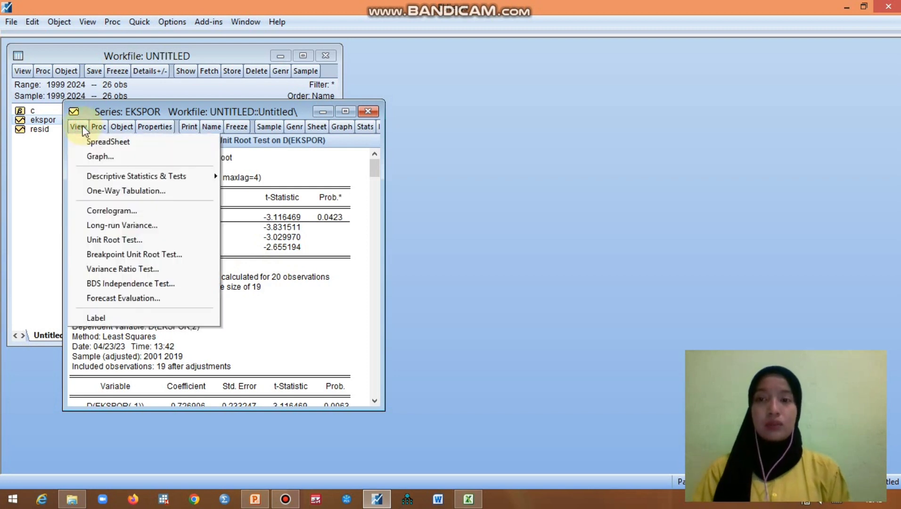
{"action": "left_click", "coordinate": [89, 212]}
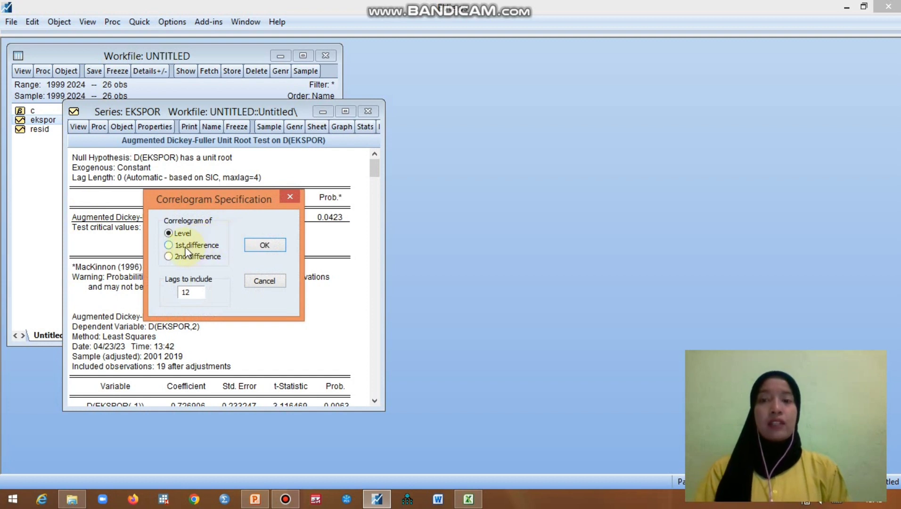
{"action": "left_click", "coordinate": [281, 245]}
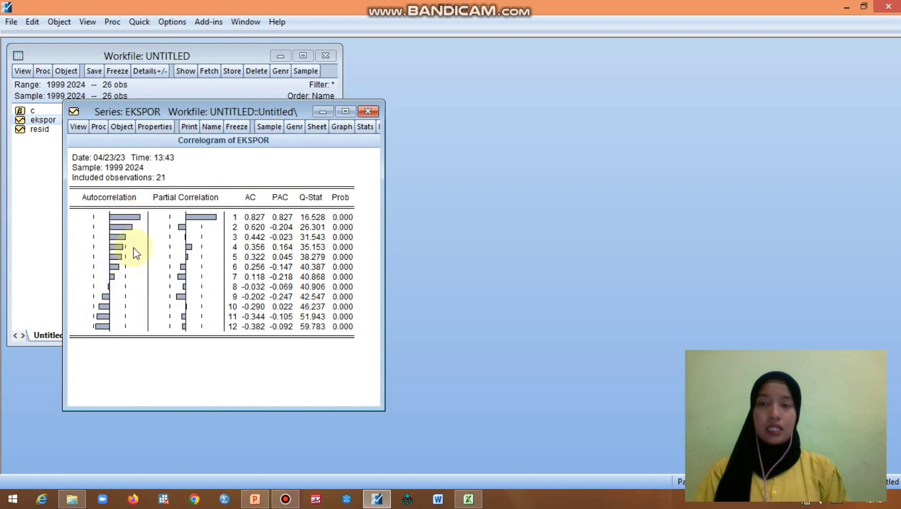
Display the correlogram of EKSPOR in 1st difference with 12 lags, and close the series window.
{"action": "left_click", "coordinate": [79, 128]}
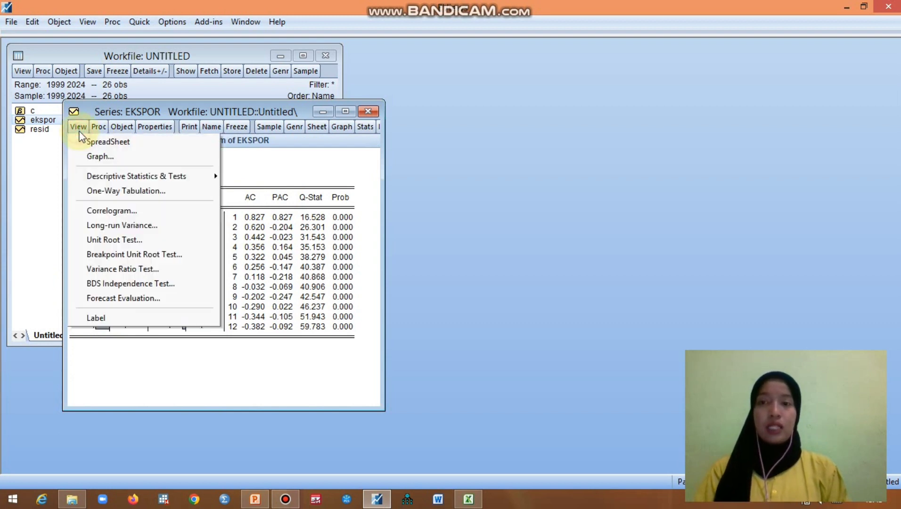
{"action": "left_click", "coordinate": [90, 208]}
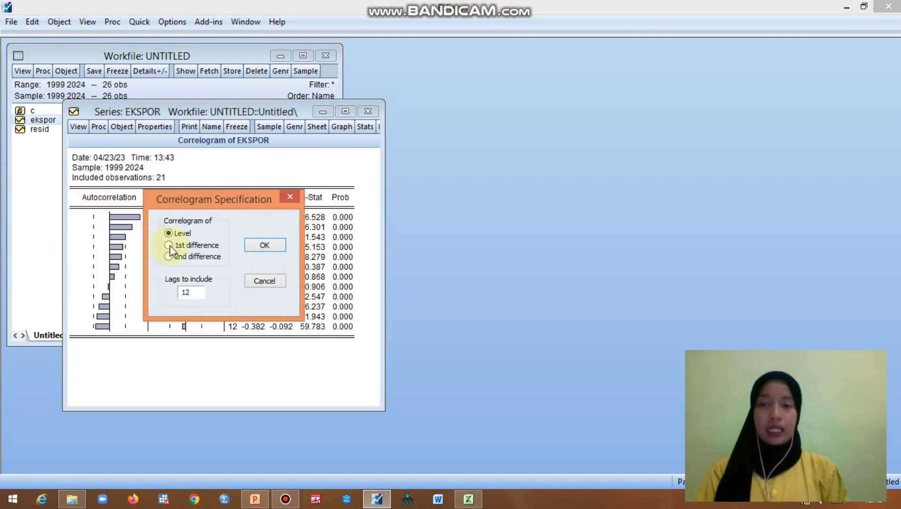
{"action": "left_click", "coordinate": [169, 245]}
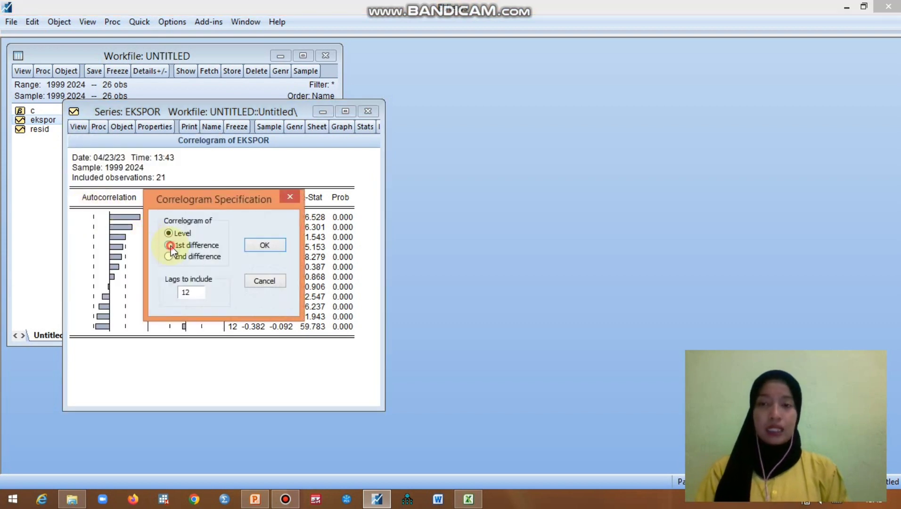
{"action": "left_click", "coordinate": [265, 246]}
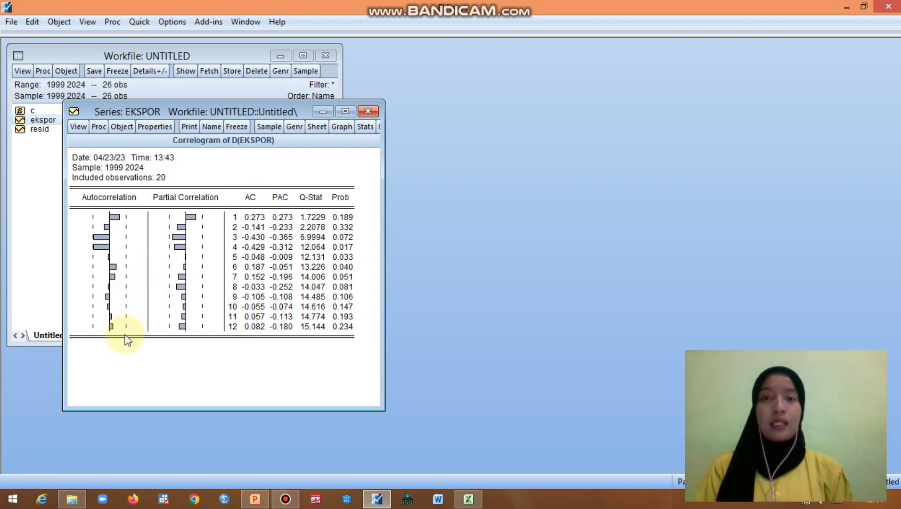
{"action": "left_click", "coordinate": [366, 113]}
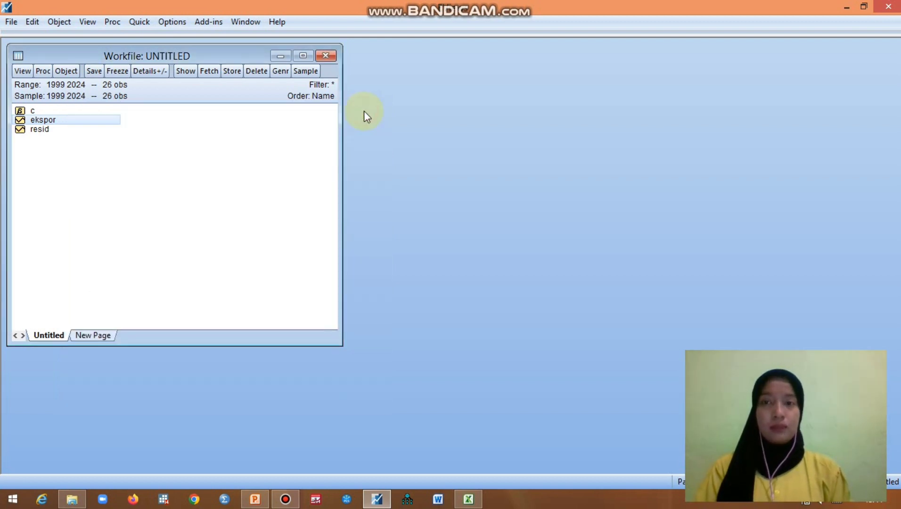
{"action": "double_click", "coordinate": [70, 119]}
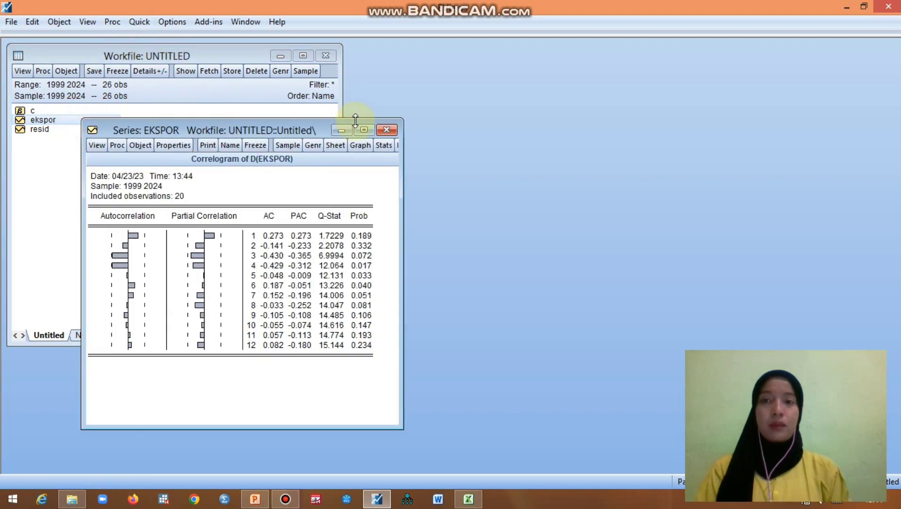
{"action": "left_click", "coordinate": [387, 130]}
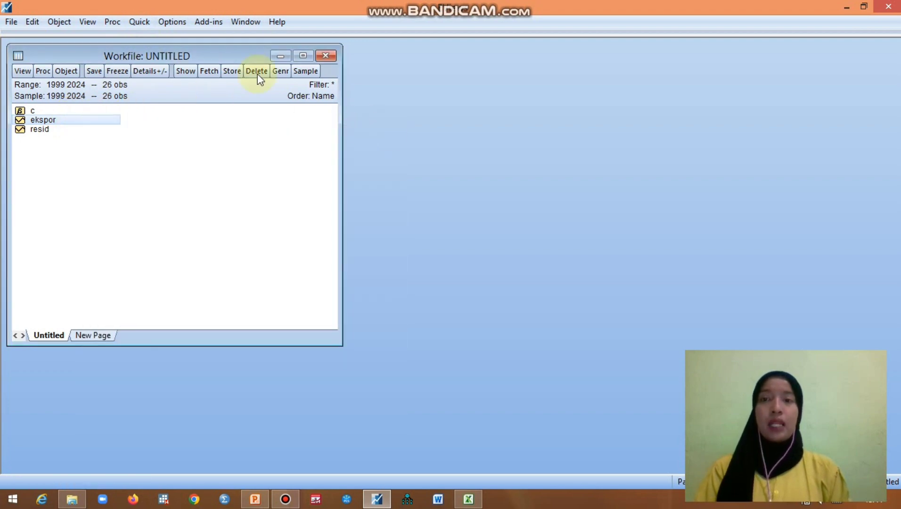
Estimate the equation D(EKSPOR) C AR(1) by least squares over the 1999–2024 sample, and enlarge the results window.
{"action": "left_click", "coordinate": [135, 19]}
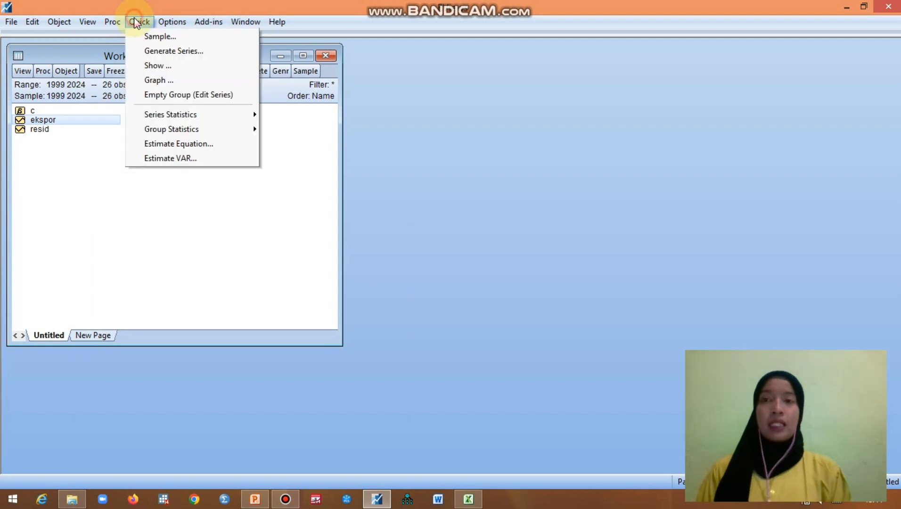
{"action": "mouse_move", "coordinate": [165, 133]}
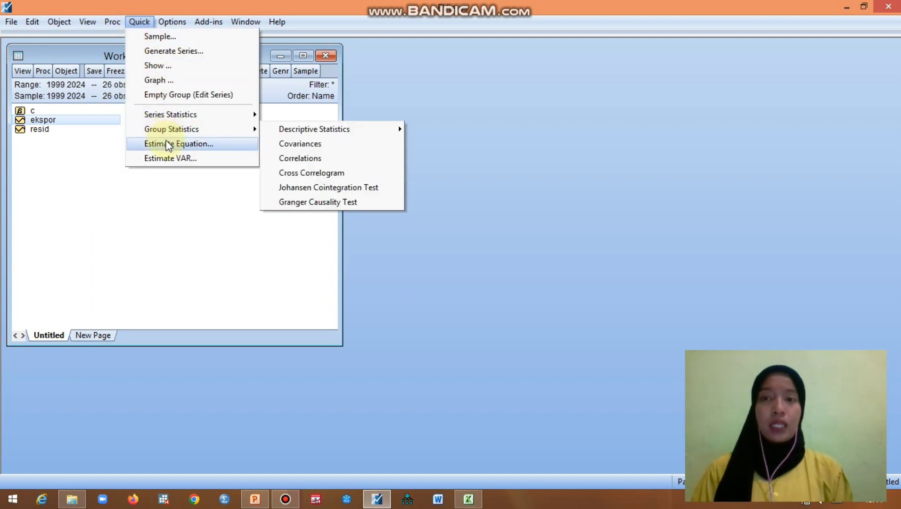
{"action": "left_click", "coordinate": [168, 144]}
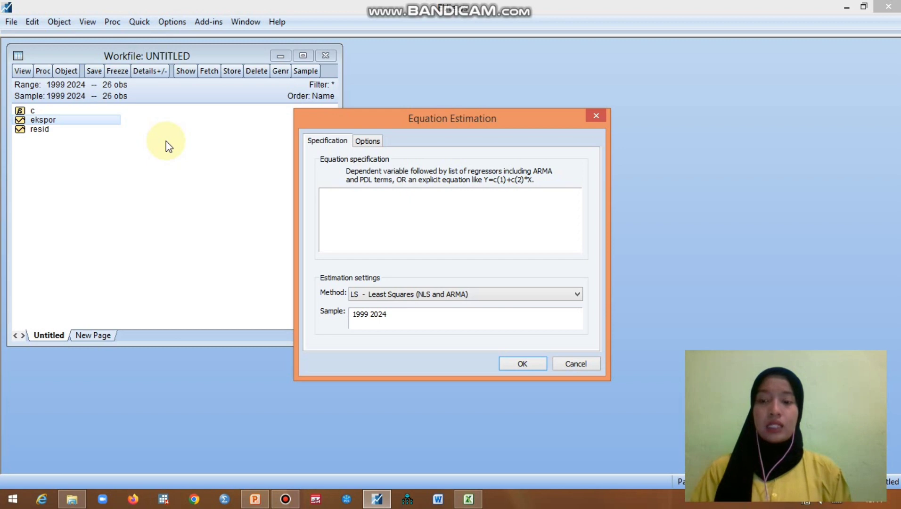
{"action": "type", "text": "d"}
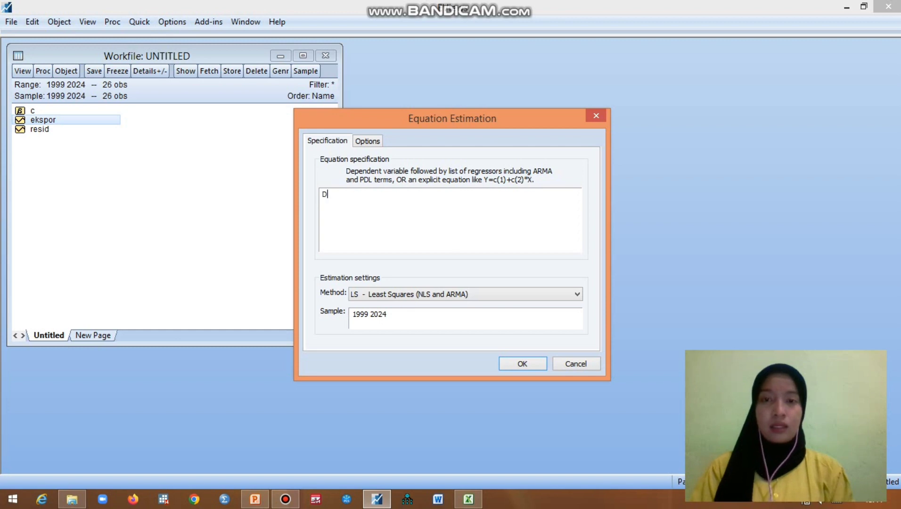
{"action": "type", "text": "(EKSP"}
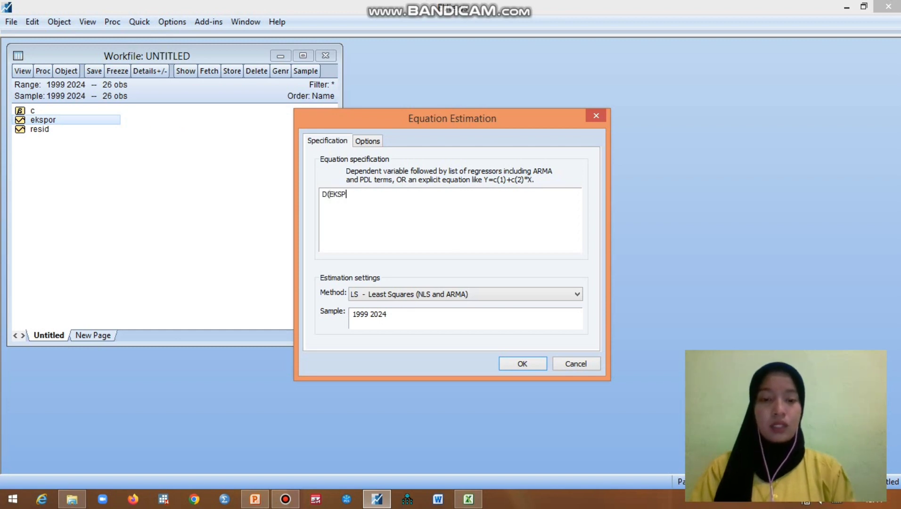
{"action": "type", "text": "OR"}
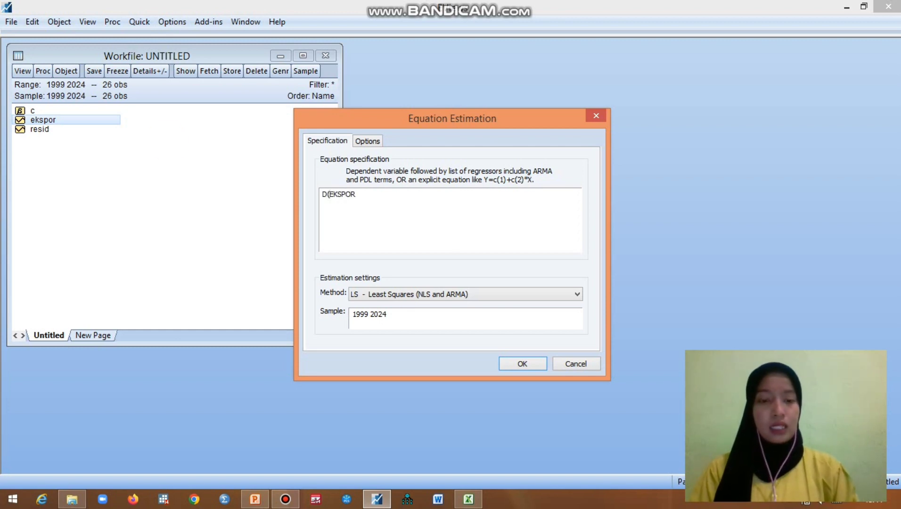
{"action": "type", "text": ") C "}
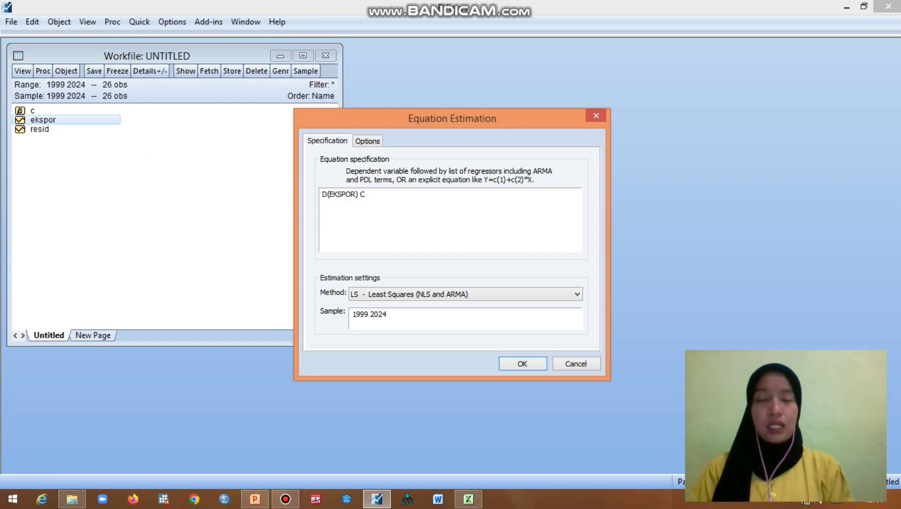
{"action": "type", "text": "AR"}
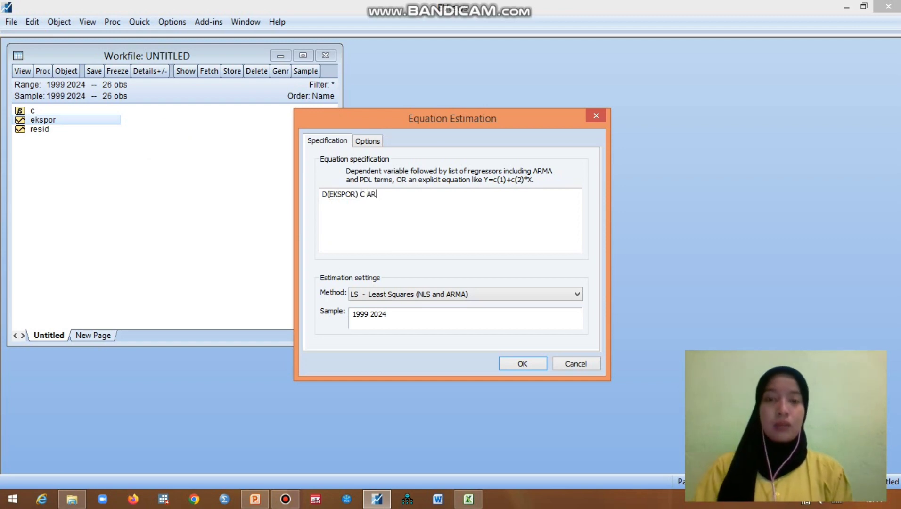
{"action": "type", "text": "(1)"}
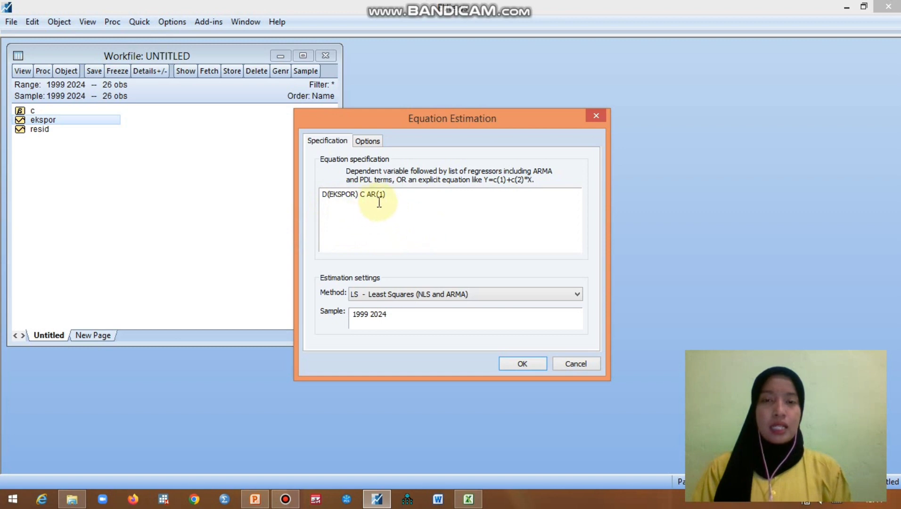
{"action": "left_click", "coordinate": [523, 359]}
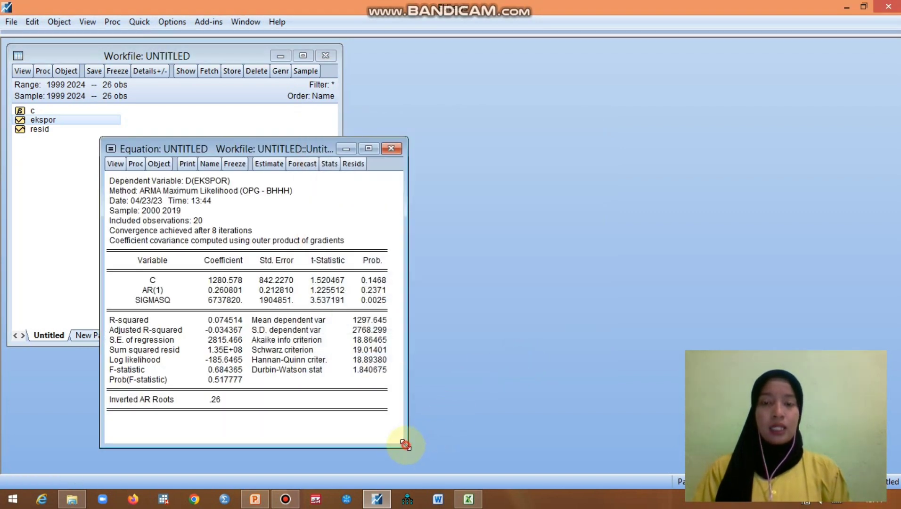
{"action": "left_click_drag", "start_coordinate": [405, 445], "coordinate": [470, 461]}
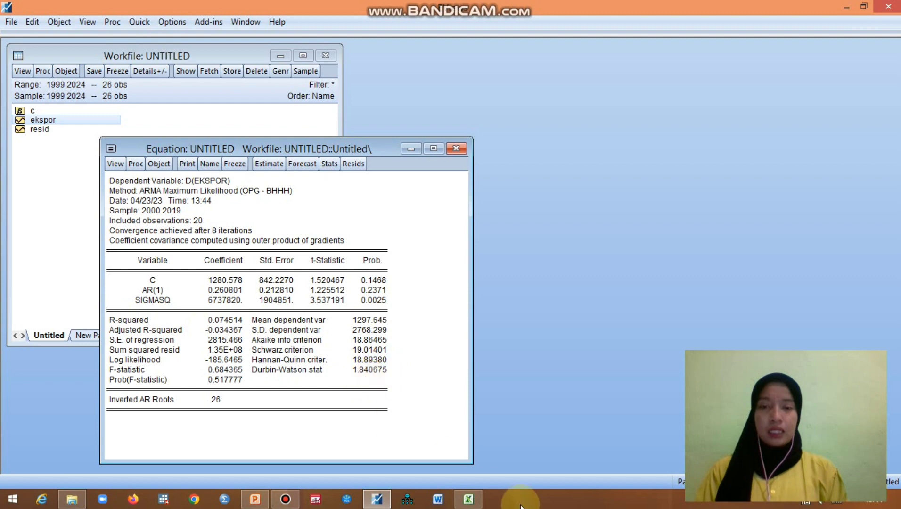
Switch to Excel and examine the AR and MA statistics tables and the model selection criteria on Sheet2.
{"action": "mouse_move", "coordinate": [478, 502]}
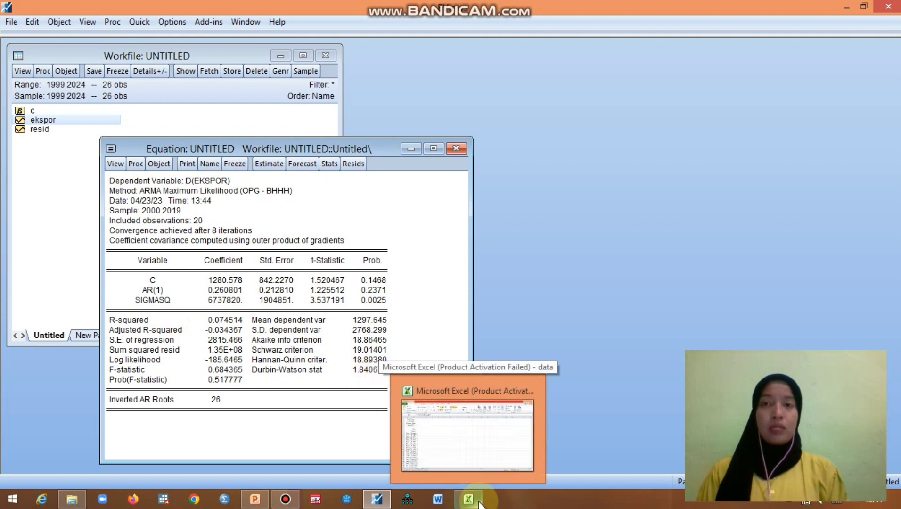
{"action": "left_click", "coordinate": [480, 503]}
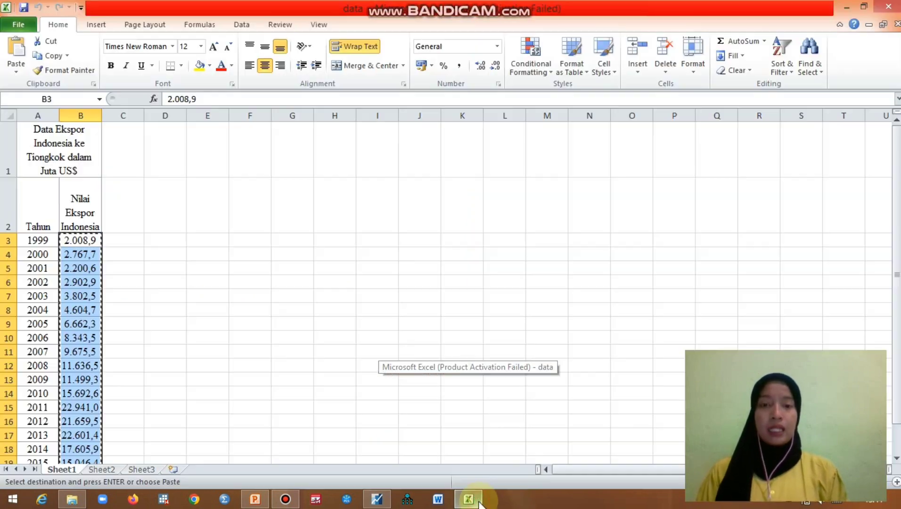
{"action": "left_click", "coordinate": [101, 470]}
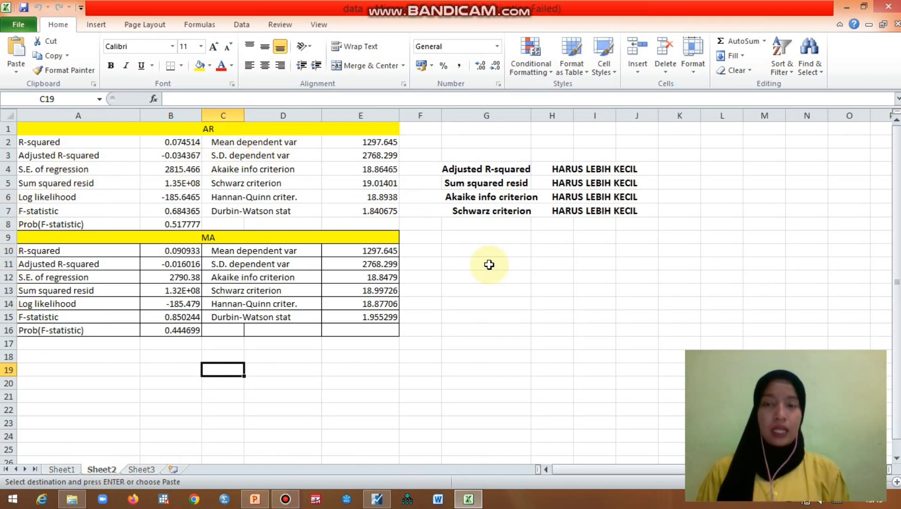
Switch back to EViews and close the AR(1) equation, deleting the untitled object.
{"action": "left_click", "coordinate": [377, 499]}
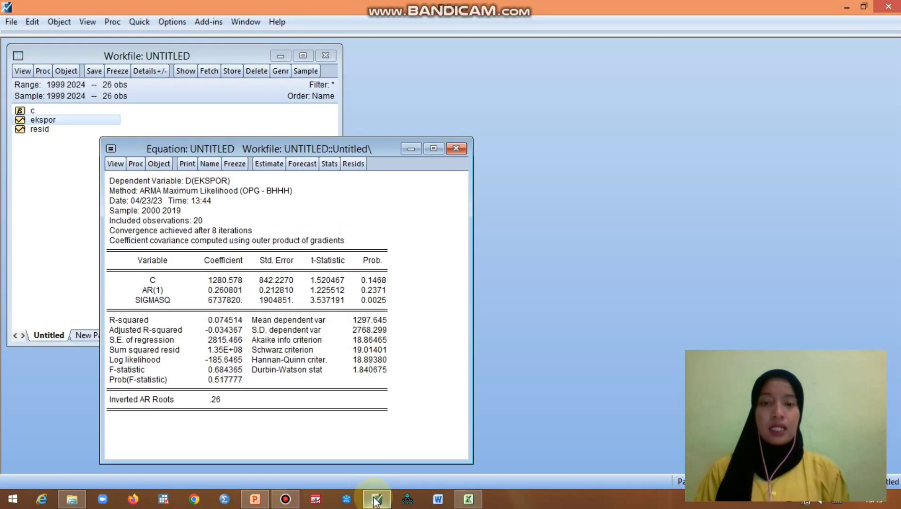
{"action": "left_click", "coordinate": [455, 149]}
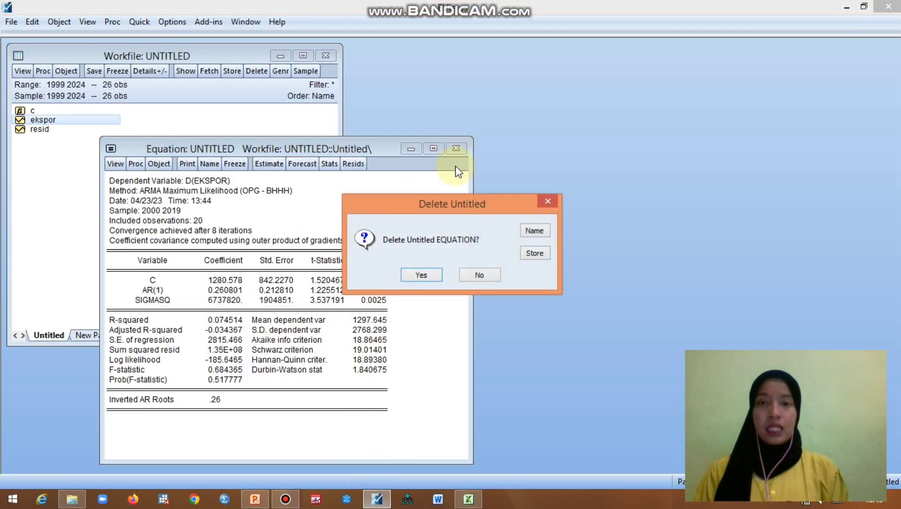
{"action": "left_click", "coordinate": [422, 275]}
Estimate the equation D(EKSPOR) C MA(1) by least squares over the 1999–2024 sample, and enlarge the results window.
{"action": "left_click", "coordinate": [136, 23]}
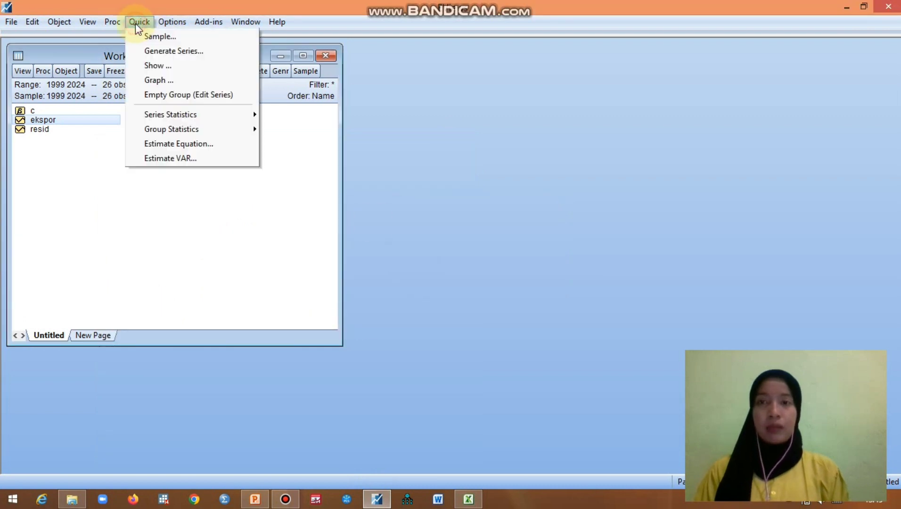
{"action": "mouse_move", "coordinate": [156, 130]}
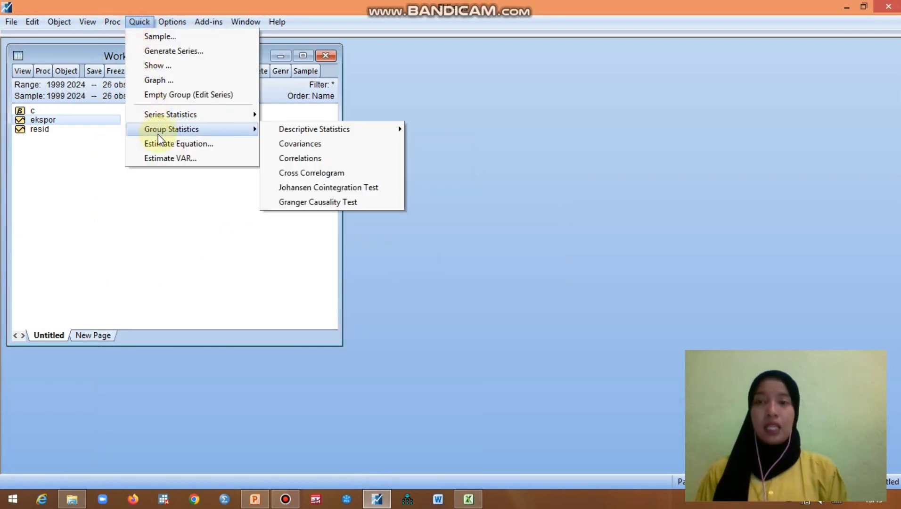
{"action": "left_click", "coordinate": [162, 144]}
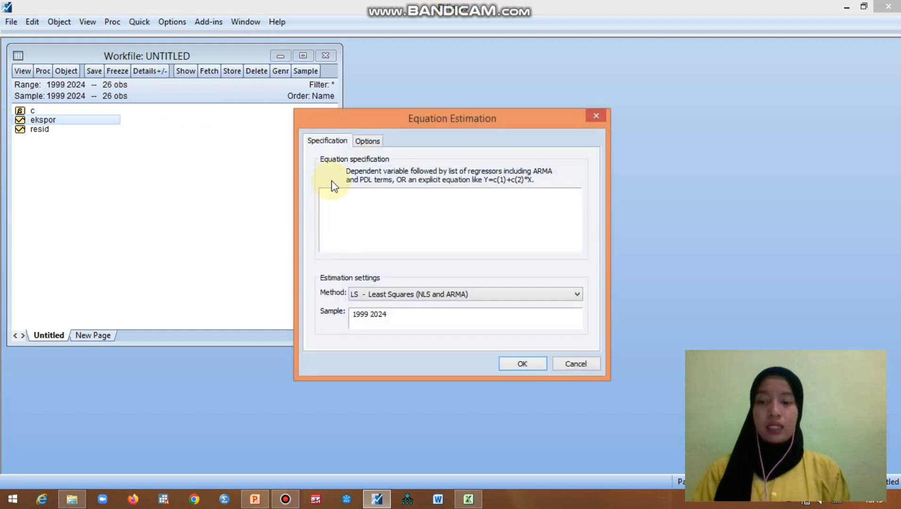
{"action": "left_click", "coordinate": [332, 185]}
{"action": "type", "text": "D(EKS"}
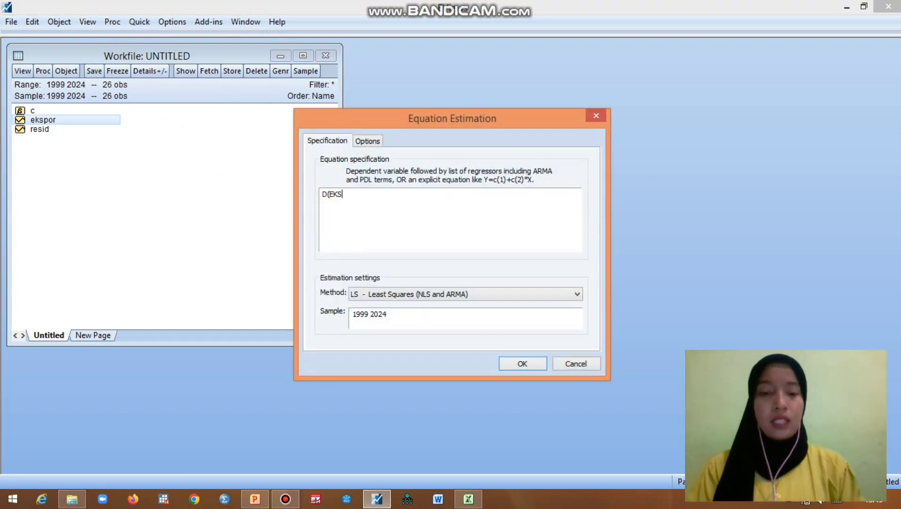
{"action": "type", "text": "POR) C "}
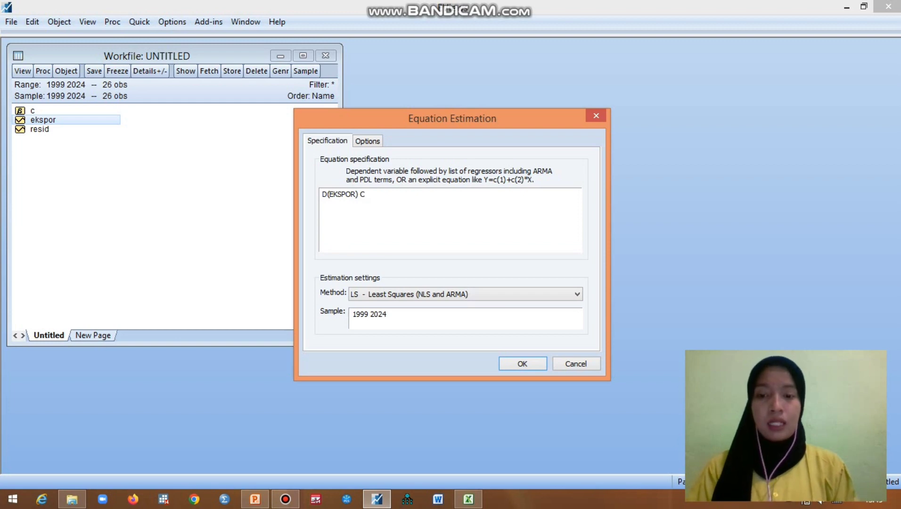
{"action": "type", "text": "MA"}
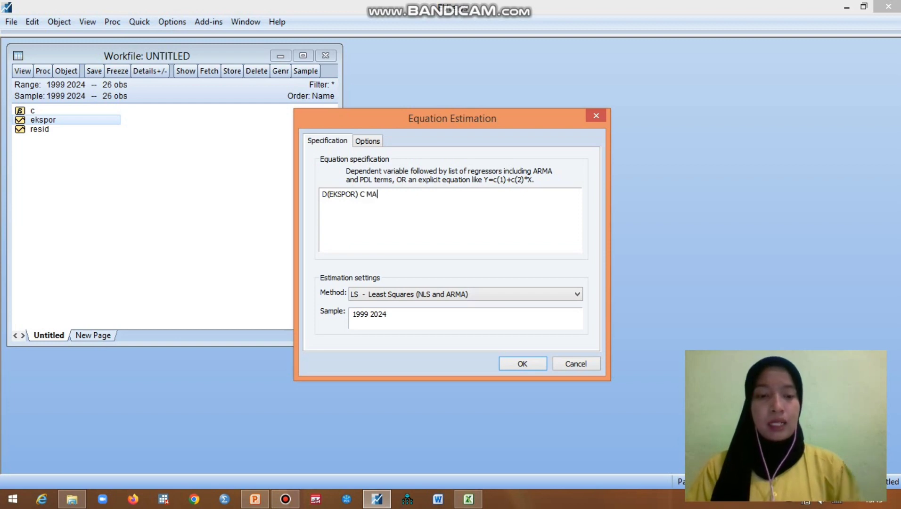
{"action": "type", "text": "(1"}
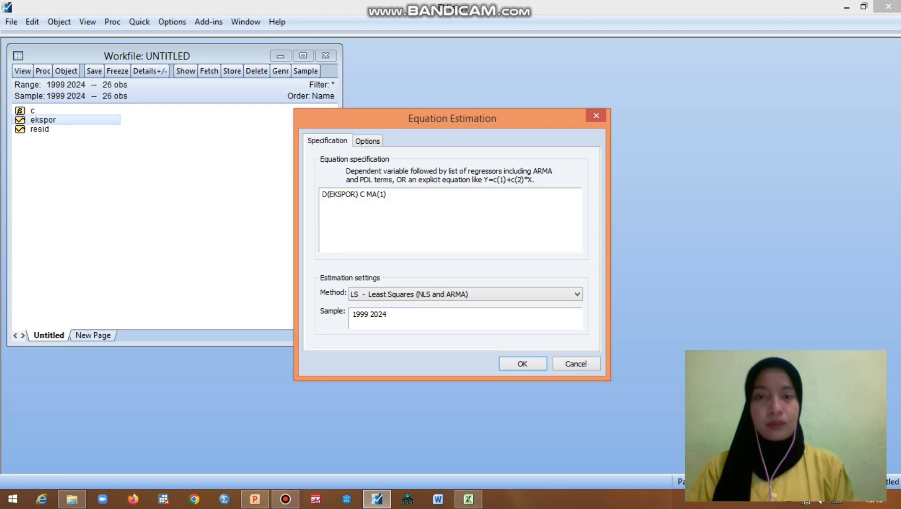
{"action": "left_click", "coordinate": [518, 365]}
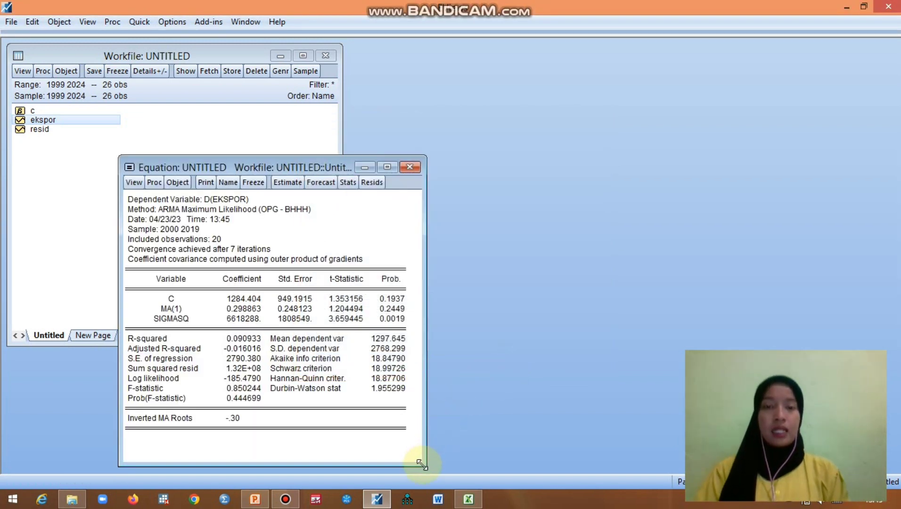
{"action": "left_click_drag", "start_coordinate": [422, 462], "coordinate": [464, 469]}
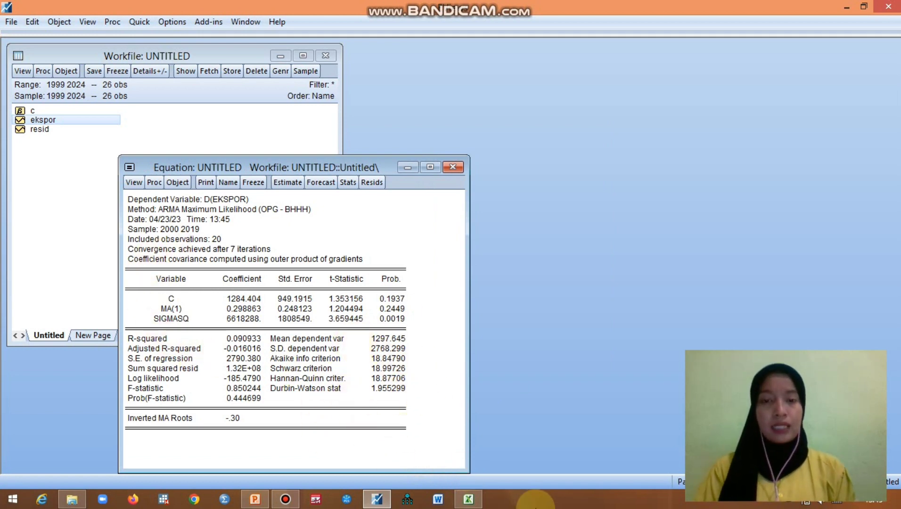
Switch to Excel to compare the AR and MA statistics against the selection criteria on Sheet2, and return to EViews.
{"action": "left_click", "coordinate": [468, 500]}
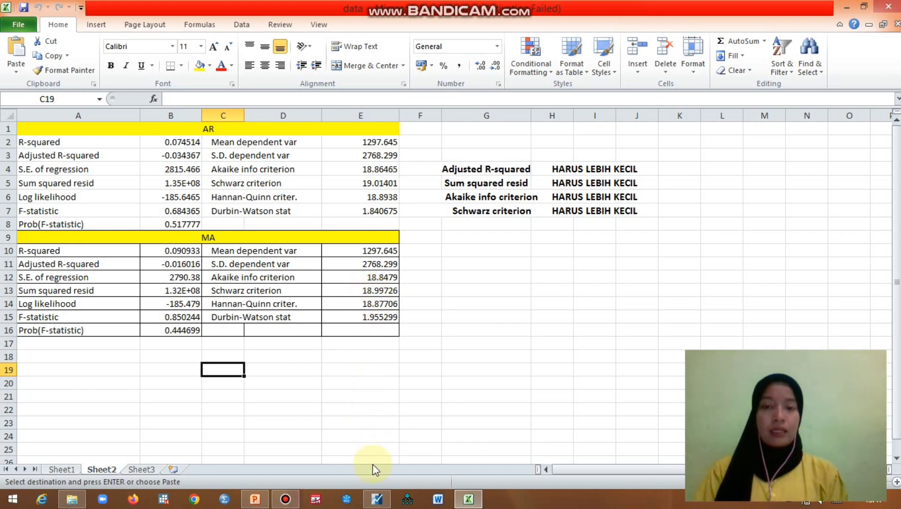
{"action": "left_click", "coordinate": [376, 498]}
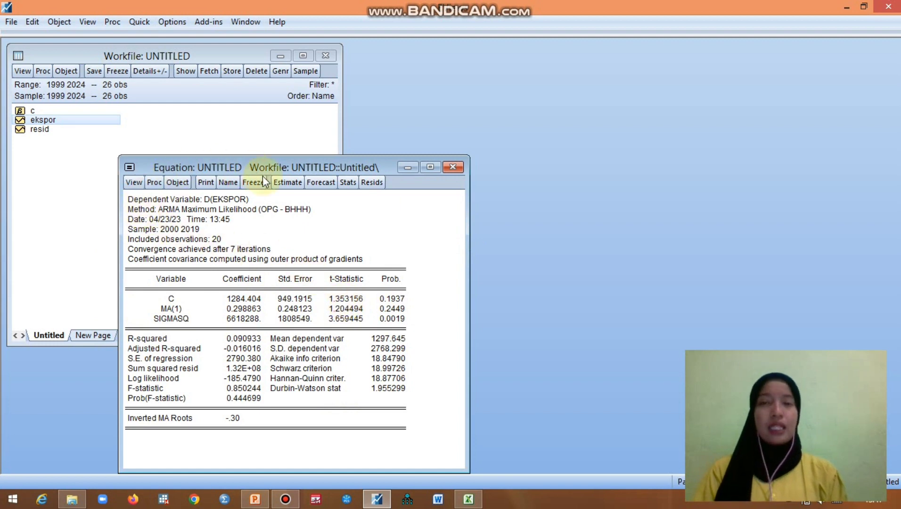
Forecast EKSPOR from the MA(1) equation as eksporf, using the dynamic method over 1999–2024 with forecast graph and evaluation output.
{"action": "left_click", "coordinate": [316, 184]}
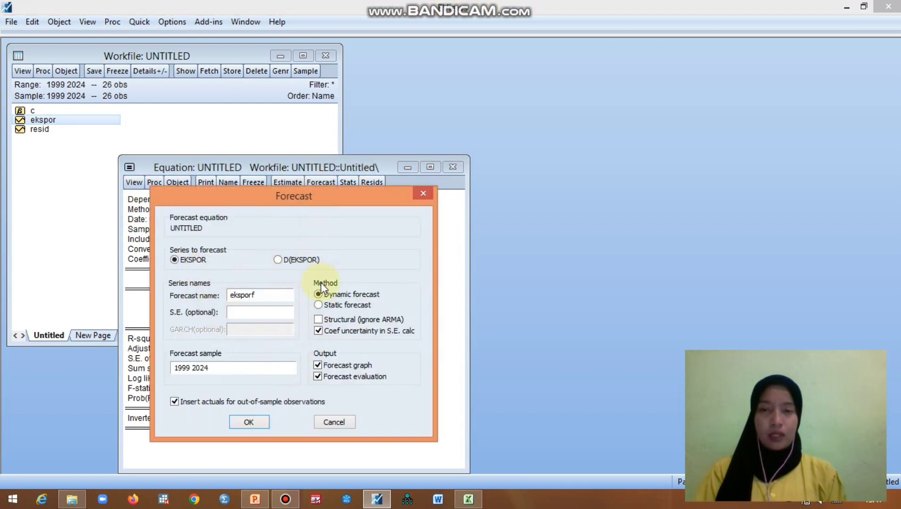
{"action": "left_click", "coordinate": [251, 421]}
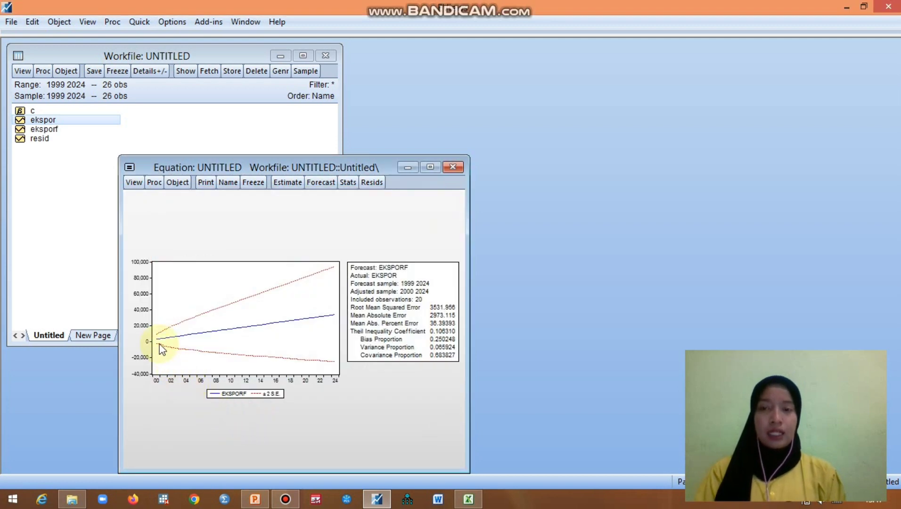
{"action": "mouse_move", "coordinate": [165, 332]}
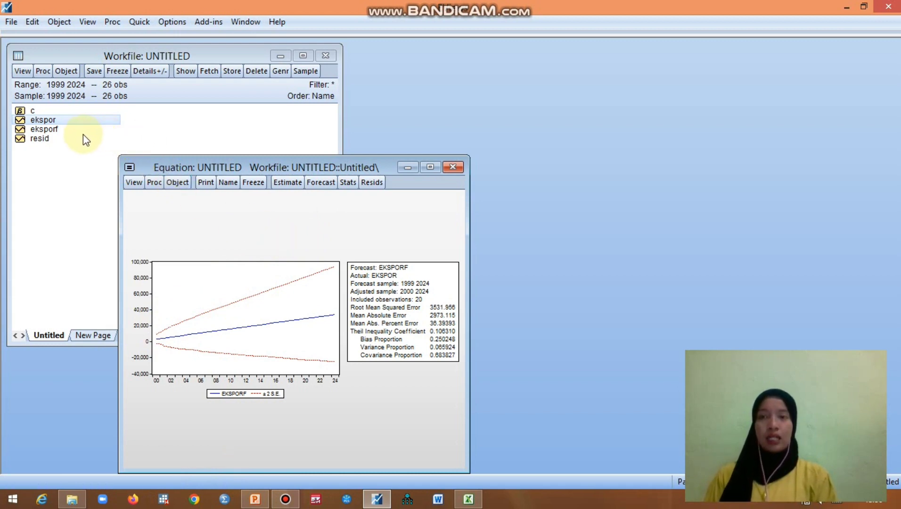
Close the MA(1) equation, deleting the untitled object, and open the eksporf series to examine its forecast values through 2024.
{"action": "left_click", "coordinate": [453, 168]}
{"action": "left_click", "coordinate": [434, 278]}
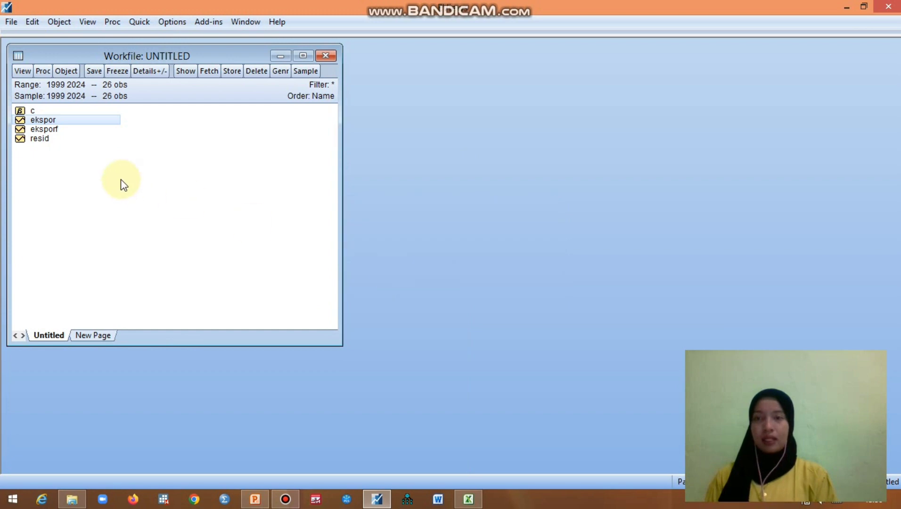
{"action": "double_click", "coordinate": [51, 129]}
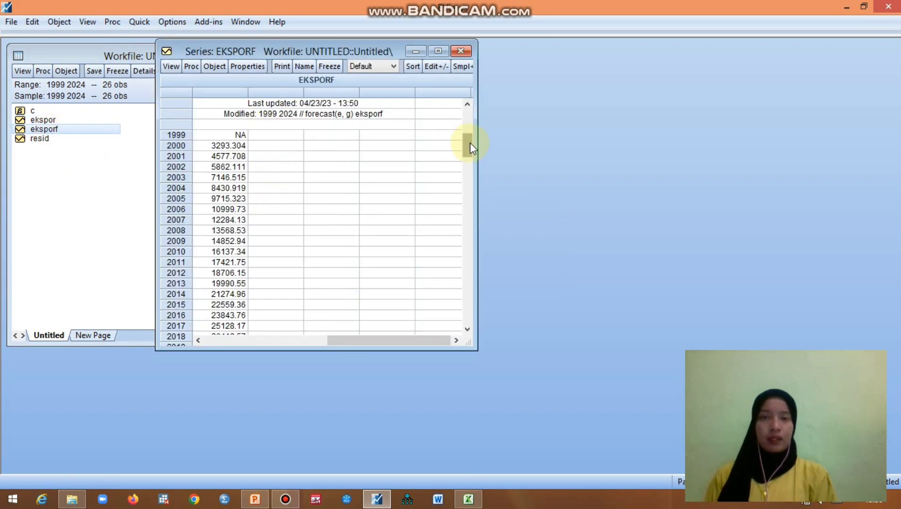
{"action": "left_click_drag", "start_coordinate": [469, 142], "coordinate": [468, 336]}
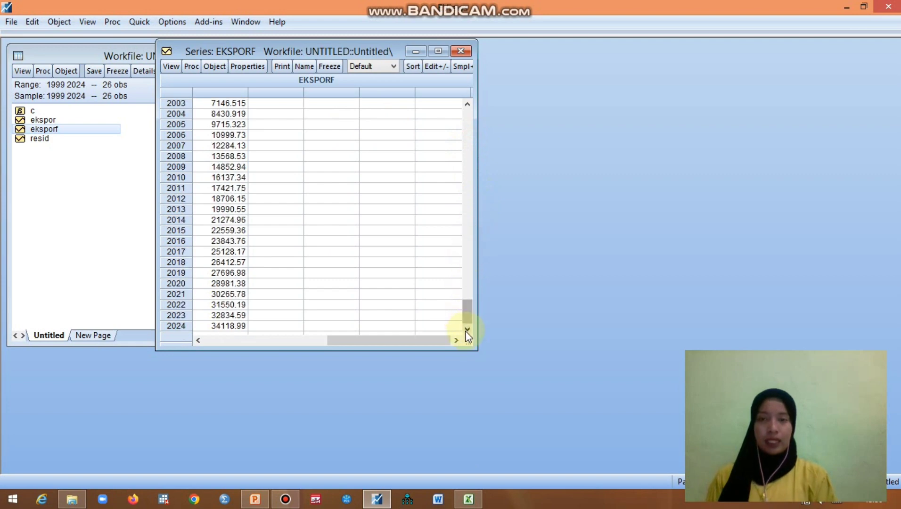